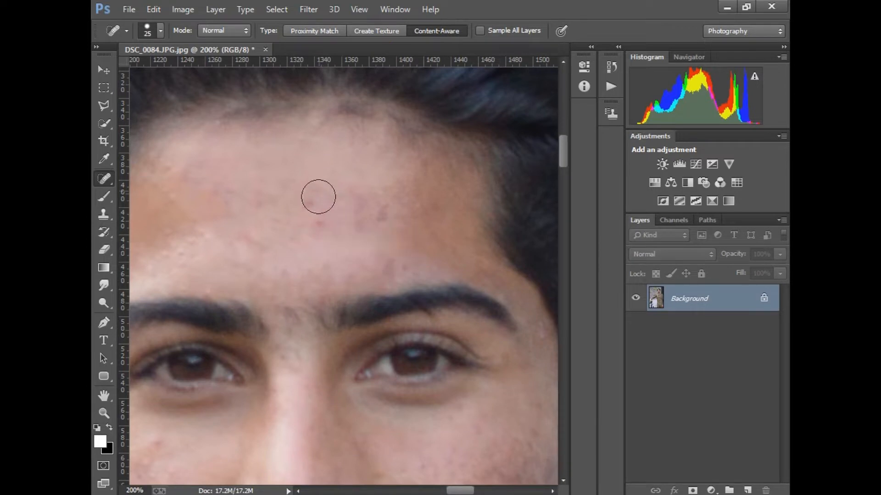
- Heal the remaining spots on the forehead above the right-hand eyebrow with the content-aware Spot Healing Brush
{"action": "left_click_drag", "start_coordinate": [387, 265], "coordinate": [351, 182]}
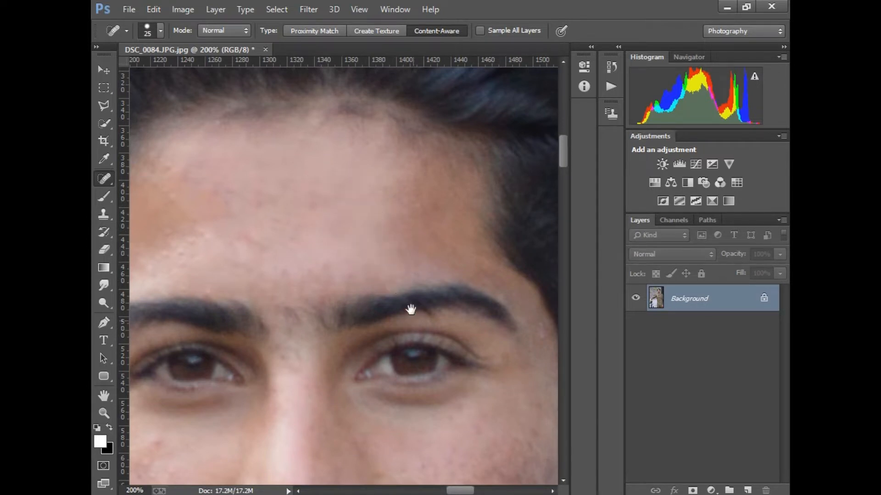
{"action": "mouse_move", "coordinate": [472, 334]}
{"action": "left_mouse_down"}
{"action": "mouse_move", "coordinate": [289, 214]}
{"action": "mouse_move", "coordinate": [236, 229]}
{"action": "left_mouse_up"}
{"action": "left_click_drag", "start_coordinate": [333, 266], "coordinate": [361, 184]}
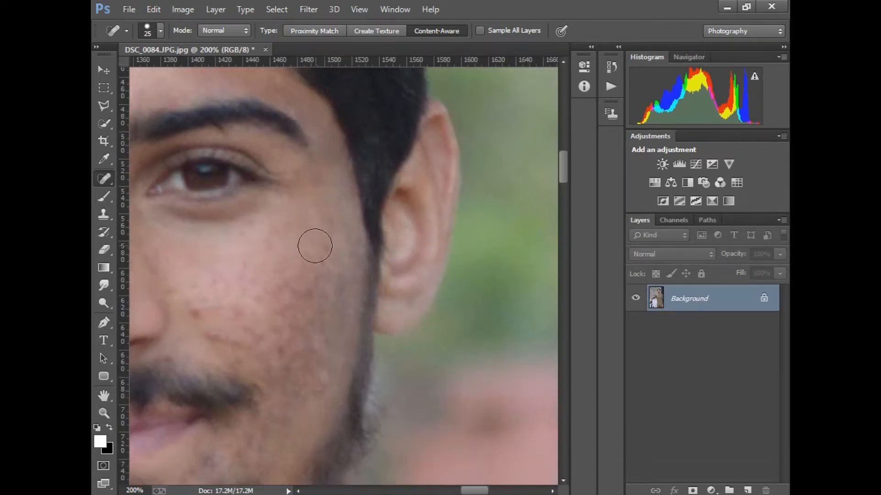
- Heal the blemishes on the upper cheek below the right-hand eye, from the nose to the sideburn
{"action": "left_click_drag", "start_coordinate": [315, 245], "coordinate": [296, 310]}
{"action": "left_click", "coordinate": [290, 281]}
{"action": "left_click_drag", "start_coordinate": [272, 254], "coordinate": [269, 330]}
{"action": "left_click_drag", "start_coordinate": [303, 285], "coordinate": [259, 324]}
{"action": "left_click_drag", "start_coordinate": [265, 265], "coordinate": [241, 338]}
{"action": "mouse_move", "coordinate": [290, 274]}
{"action": "left_mouse_down"}
{"action": "mouse_move", "coordinate": [268, 318]}
{"action": "mouse_move", "coordinate": [193, 316]}
{"action": "left_mouse_up"}
{"action": "left_click_drag", "start_coordinate": [196, 303], "coordinate": [221, 338]}
{"action": "scroll", "coordinate": [257, 271], "scroll_direction": "down", "scroll_amount": 2}
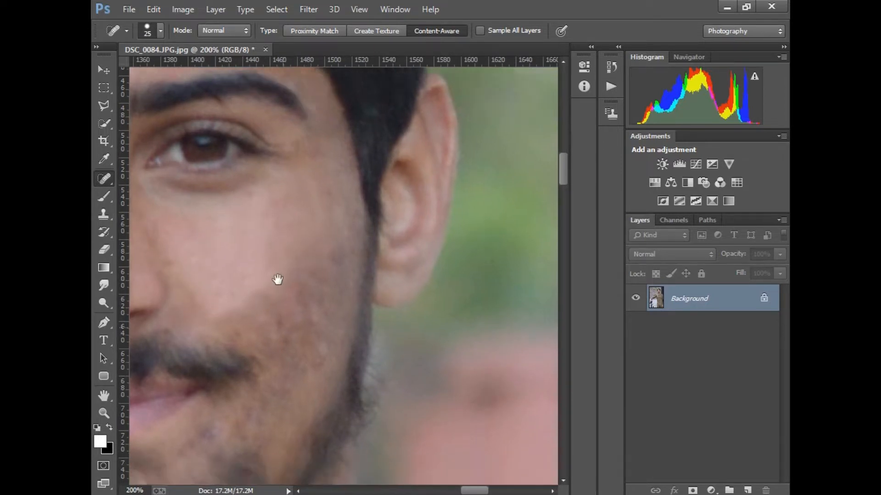
- Heal the dark spots on the lower part of the same cheek, between the moustache and the beard line
{"action": "left_click_drag", "start_coordinate": [238, 267], "coordinate": [277, 299]}
{"action": "mouse_move", "coordinate": [300, 220]}
{"action": "left_mouse_down"}
{"action": "mouse_move", "coordinate": [246, 282]}
{"action": "mouse_move", "coordinate": [286, 316]}
{"action": "left_mouse_up"}
{"action": "left_click_drag", "start_coordinate": [324, 228], "coordinate": [284, 323]}
{"action": "left_click_drag", "start_coordinate": [271, 278], "coordinate": [232, 291]}
{"action": "left_click_drag", "start_coordinate": [274, 256], "coordinate": [236, 289]}
{"action": "left_click_drag", "start_coordinate": [287, 342], "coordinate": [297, 291]}
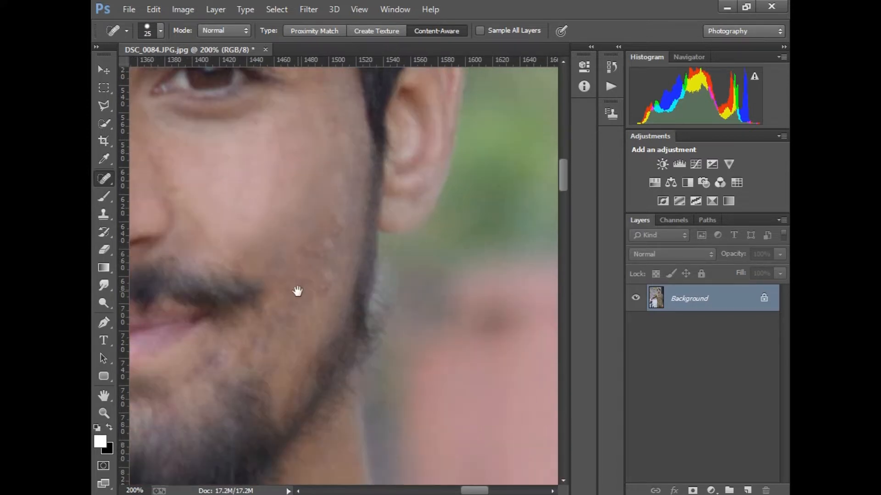
{"action": "mouse_move", "coordinate": [327, 232]}
{"action": "left_mouse_down"}
{"action": "mouse_move", "coordinate": [288, 321]}
{"action": "mouse_move", "coordinate": [333, 230]}
{"action": "left_mouse_up"}
{"action": "left_click_drag", "start_coordinate": [280, 312], "coordinate": [265, 330]}
- Heal the spots on the chin and around the right-hand corner of the mouth
{"action": "left_click", "coordinate": [211, 384]}
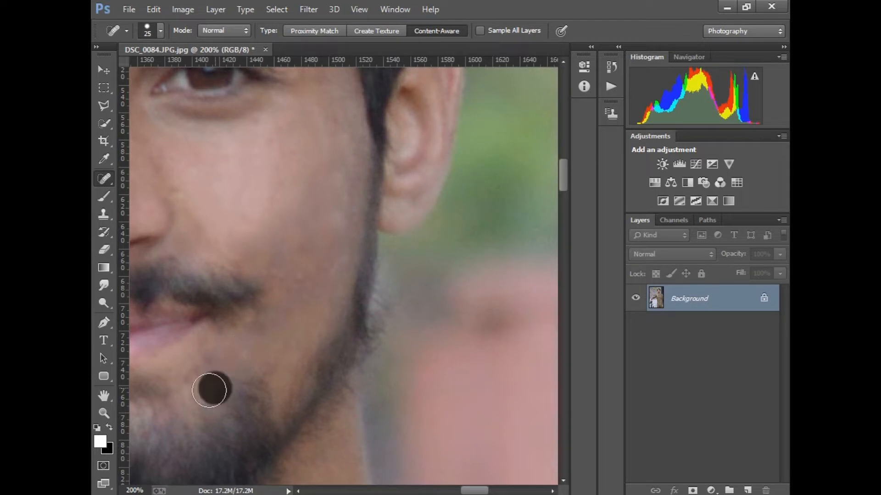
{"action": "left_click", "coordinate": [292, 284]}
{"action": "left_click_drag", "start_coordinate": [245, 379], "coordinate": [310, 367]}
{"action": "left_click_drag", "start_coordinate": [177, 397], "coordinate": [312, 372]}
{"action": "left_click", "coordinate": [408, 327]}
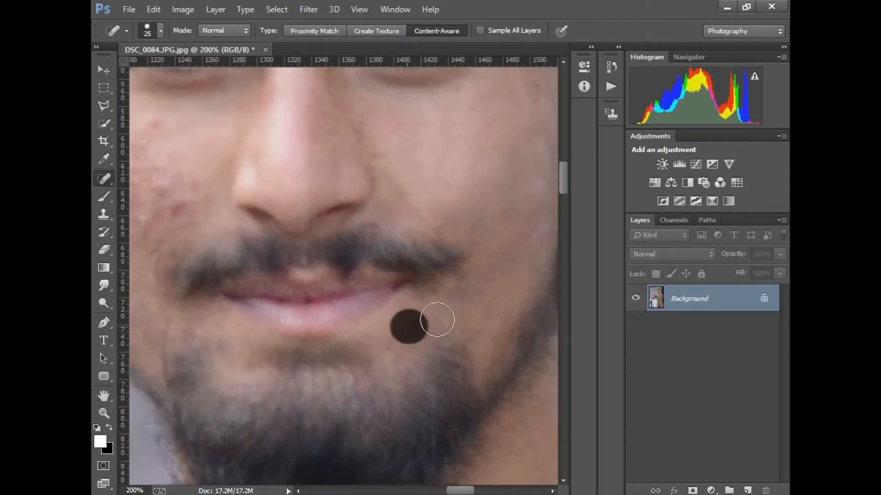
{"action": "left_click_drag", "start_coordinate": [502, 248], "coordinate": [478, 278]}
- Heal the blemishes on the left-hand cheek, from below the eye to the beard beside the mouth
{"action": "left_click_drag", "start_coordinate": [287, 308], "coordinate": [434, 429]}
{"action": "mouse_move", "coordinate": [310, 260]}
{"action": "left_mouse_down"}
{"action": "mouse_move", "coordinate": [323, 317]}
{"action": "mouse_move", "coordinate": [271, 291]}
{"action": "mouse_move", "coordinate": [299, 335]}
{"action": "left_mouse_up"}
{"action": "left_click", "coordinate": [295, 271]}
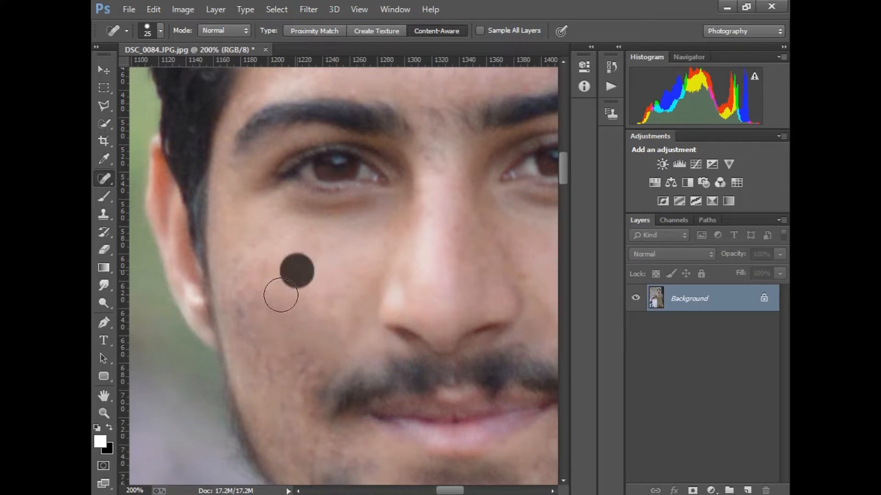
{"action": "mouse_move", "coordinate": [241, 305]}
{"action": "left_mouse_down"}
{"action": "mouse_move", "coordinate": [303, 353]}
{"action": "mouse_move", "coordinate": [300, 410]}
{"action": "mouse_move", "coordinate": [301, 284]}
{"action": "left_mouse_up"}
{"action": "left_click", "coordinate": [311, 360]}
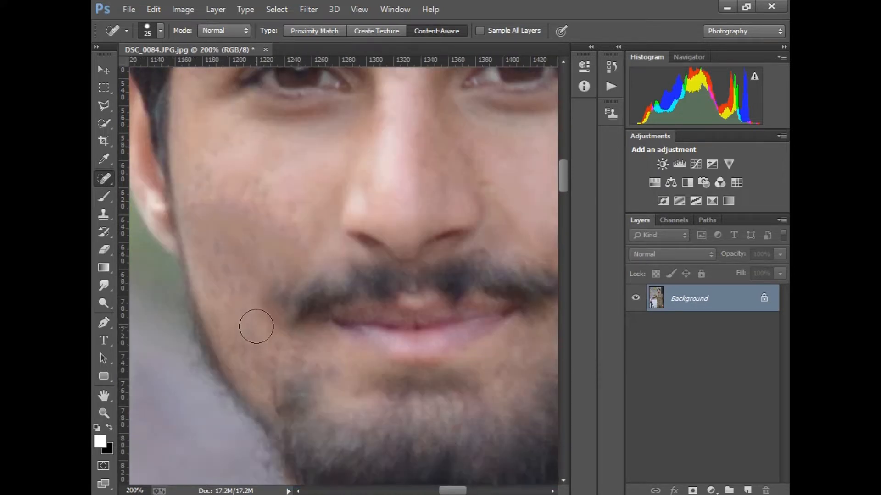
{"action": "left_click_drag", "start_coordinate": [257, 326], "coordinate": [293, 369]}
{"action": "left_click_drag", "start_coordinate": [297, 366], "coordinate": [332, 392]}
- Heal the remaining spots along the nose and fit the whole photo on screen
{"action": "left_click_drag", "start_coordinate": [370, 323], "coordinate": [305, 430]}
{"action": "left_click", "coordinate": [355, 284]}
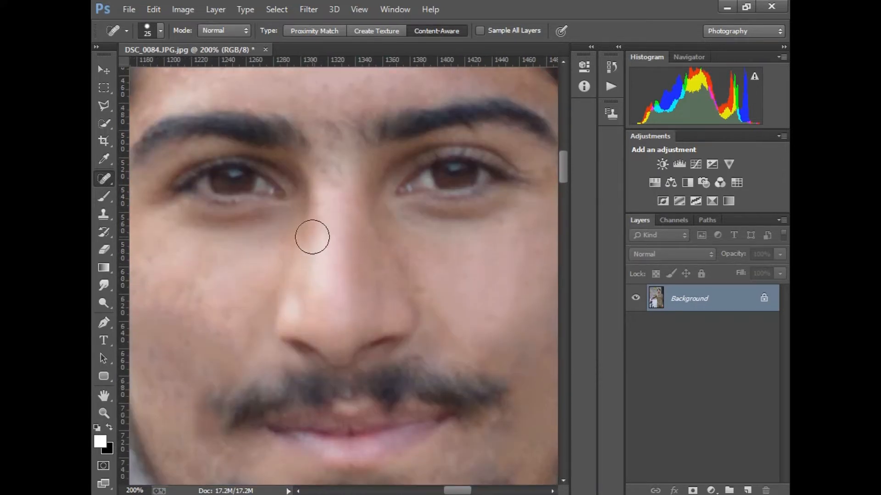
{"action": "left_click", "coordinate": [321, 225]}
{"action": "left_click_drag", "start_coordinate": [344, 204], "coordinate": [347, 225]}
{"action": "left_click_drag", "start_coordinate": [398, 257], "coordinate": [396, 257]}
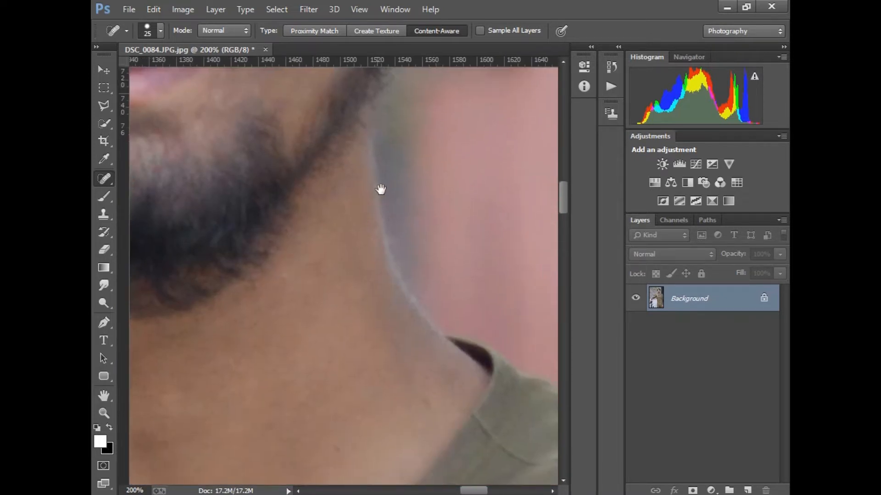
{"action": "right_click", "coordinate": [357, 239]}
{"action": "left_click", "coordinate": [392, 250]}
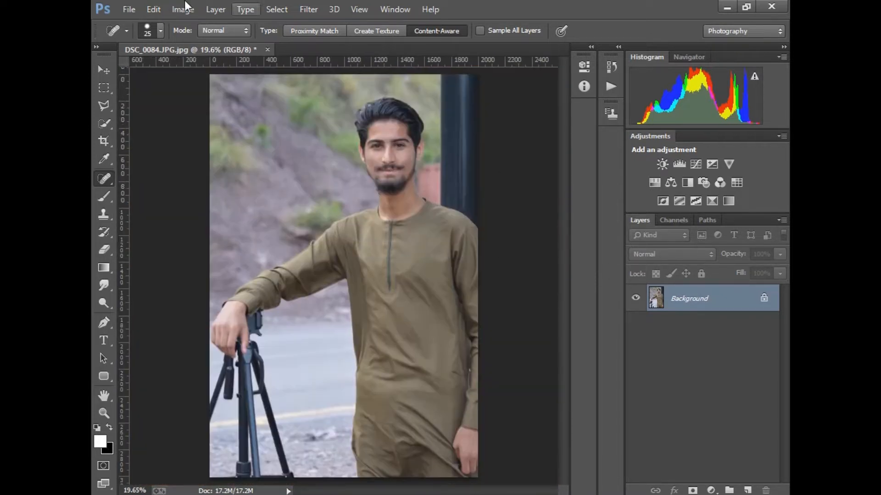
{"action": "left_click", "coordinate": [182, 10]}
{"action": "mouse_move", "coordinate": [224, 41]}
{"action": "left_click", "coordinate": [398, 270]}
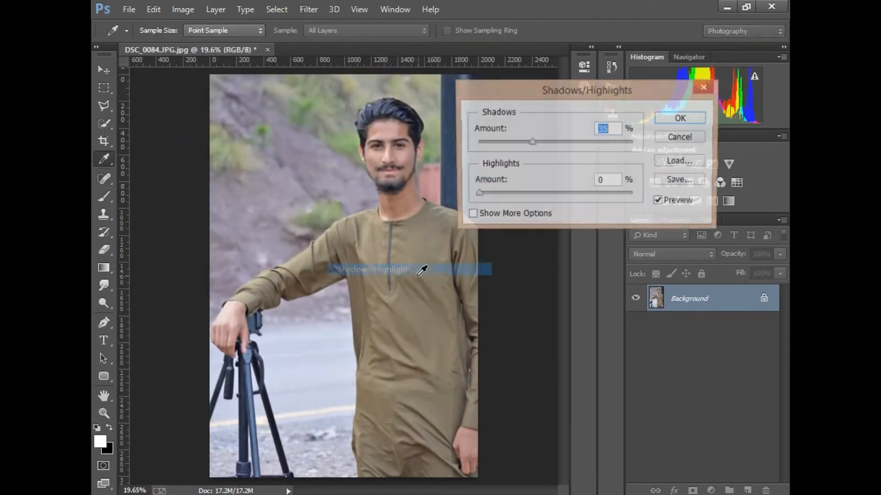
{"action": "left_click", "coordinate": [690, 140]}
- Duplicate the Background layer and open the copy in the Camera Raw filter
{"action": "left_click_drag", "start_coordinate": [697, 298], "coordinate": [747, 490]}
{"action": "left_click", "coordinate": [315, 9]}
{"action": "left_click", "coordinate": [337, 89]}
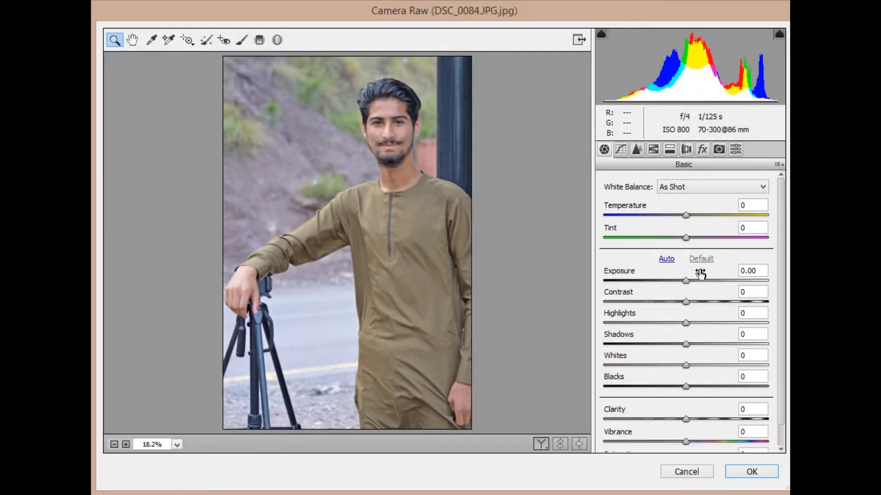
- Set Clarity to +23, Exposure +0.15, Contrast +25, Highlights -28, Shadows +26, Whites +45 and Blacks +3
{"action": "left_click_drag", "start_coordinate": [710, 418], "coordinate": [705, 419]}
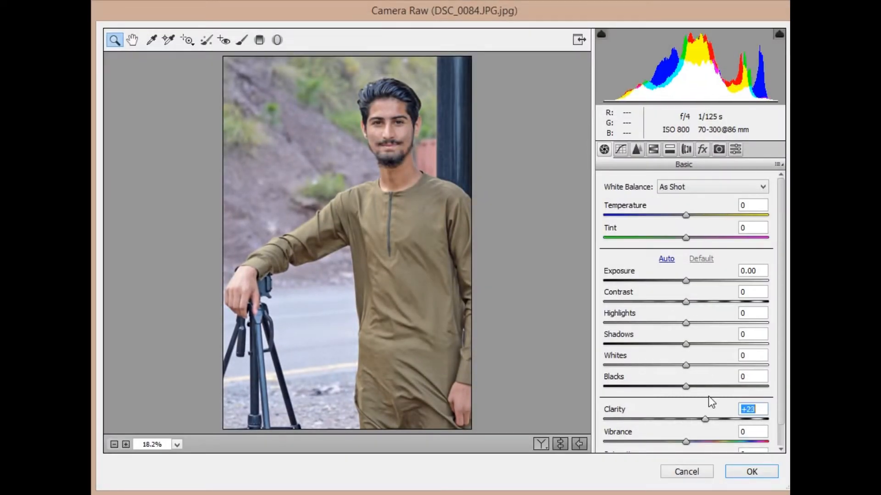
{"action": "left_click_drag", "start_coordinate": [686, 280], "coordinate": [662, 326]}
{"action": "left_click_drag", "start_coordinate": [686, 365], "coordinate": [714, 347]}
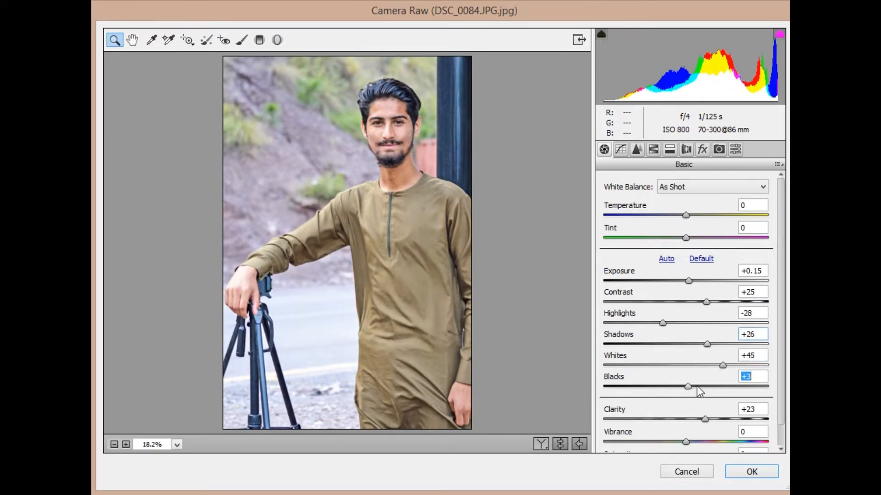
- Set Oranges luminance to +21 and saturation to Yellows +63, Greens +47, Purples -85 and Blues -20, and apply the Camera Raw filter
{"action": "left_click", "coordinate": [653, 150]}
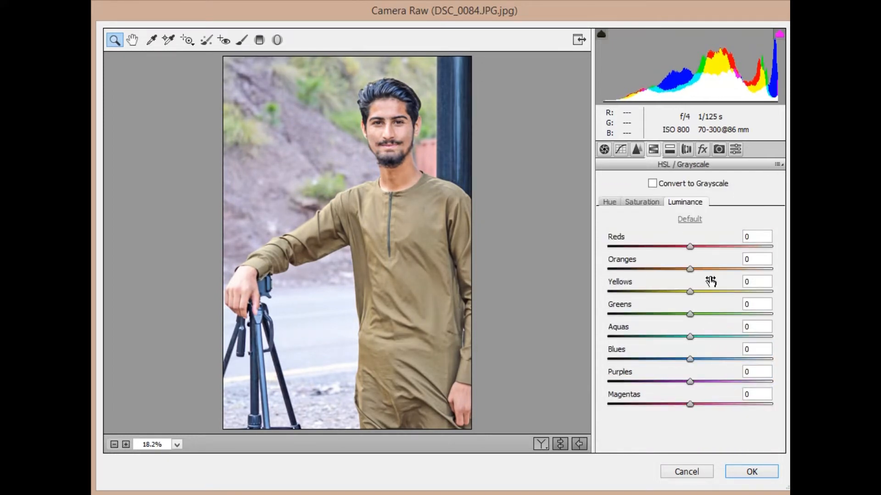
{"action": "left_click_drag", "start_coordinate": [694, 268], "coordinate": [720, 269]}
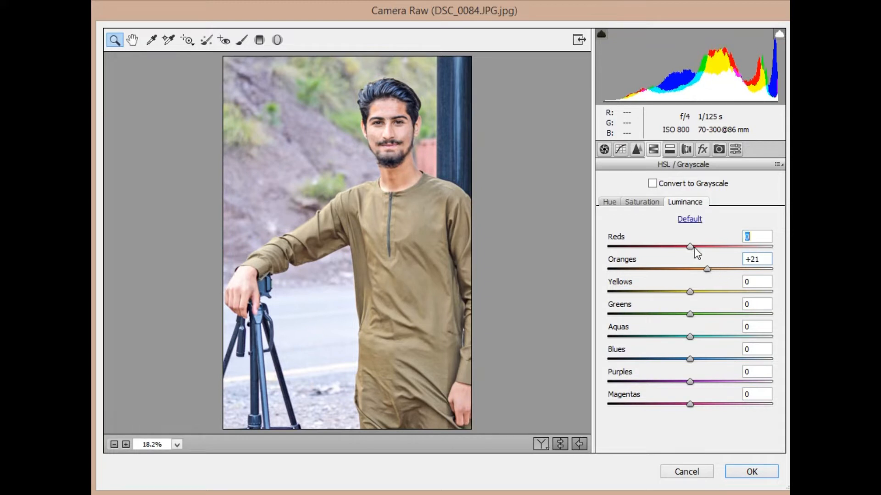
{"action": "left_click", "coordinate": [648, 204]}
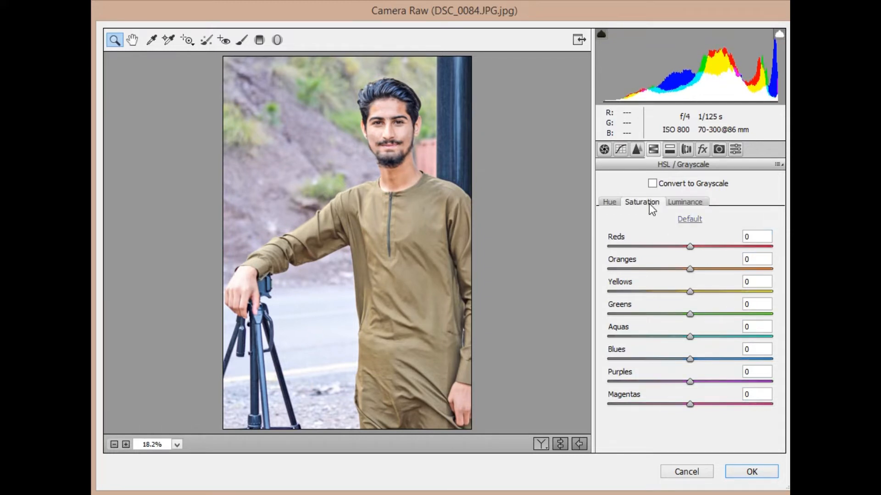
{"action": "left_click_drag", "start_coordinate": [783, 298], "coordinate": [728, 314]}
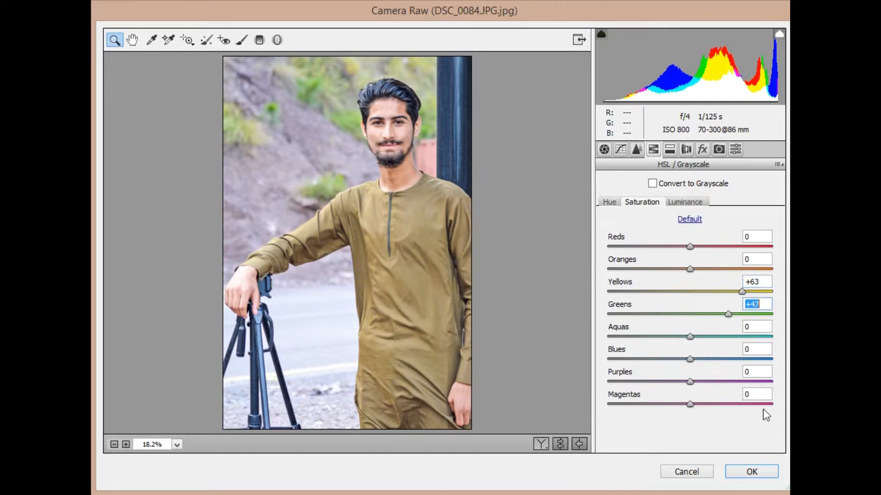
{"action": "left_click_drag", "start_coordinate": [690, 381], "coordinate": [646, 398]}
{"action": "mouse_move", "coordinate": [690, 359]}
{"action": "left_mouse_down"}
{"action": "mouse_move", "coordinate": [762, 358]}
{"action": "mouse_move", "coordinate": [594, 361]}
{"action": "mouse_move", "coordinate": [673, 359]}
{"action": "left_mouse_up"}
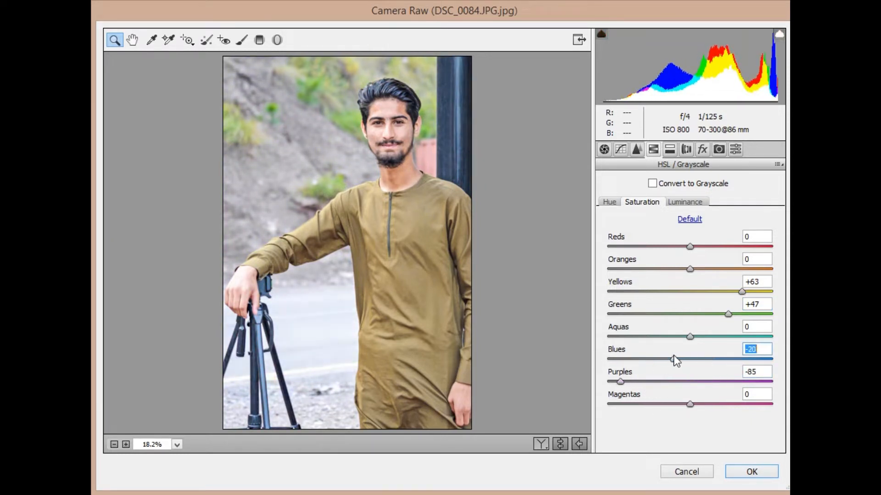
{"action": "left_click", "coordinate": [751, 472]}
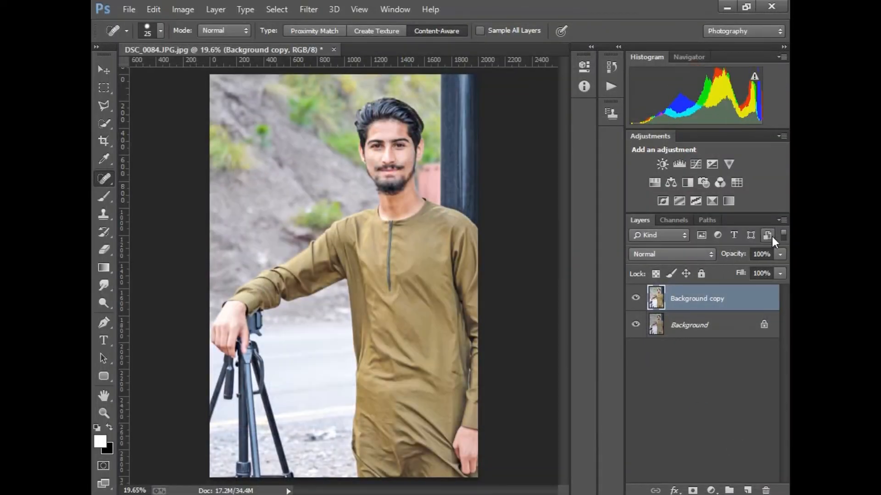
- Flatten the image and duplicate the resulting Background layer
{"action": "left_click", "coordinate": [780, 215]}
{"action": "left_click", "coordinate": [666, 410]}
{"action": "left_click_drag", "start_coordinate": [688, 299], "coordinate": [748, 490]}
- In the Camera Raw filter, set the Yellows hue to +100 and the Greens hue to +21
{"action": "left_click", "coordinate": [309, 13]}
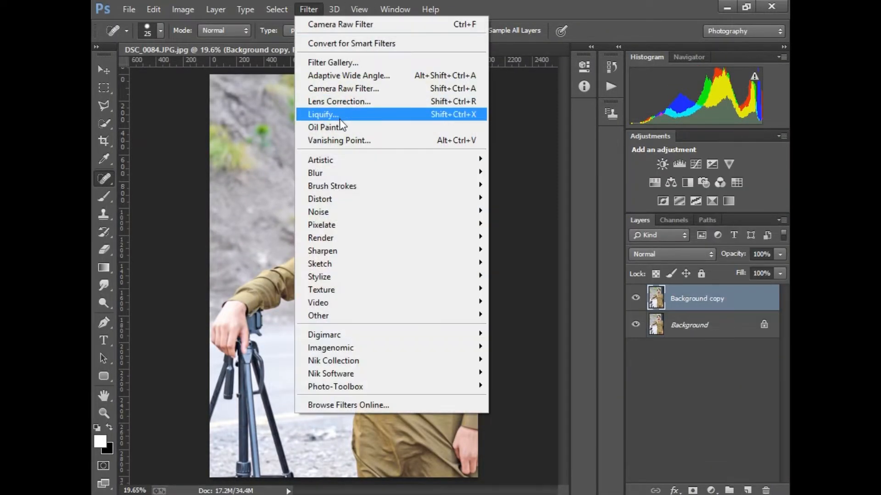
{"action": "left_click", "coordinate": [345, 88]}
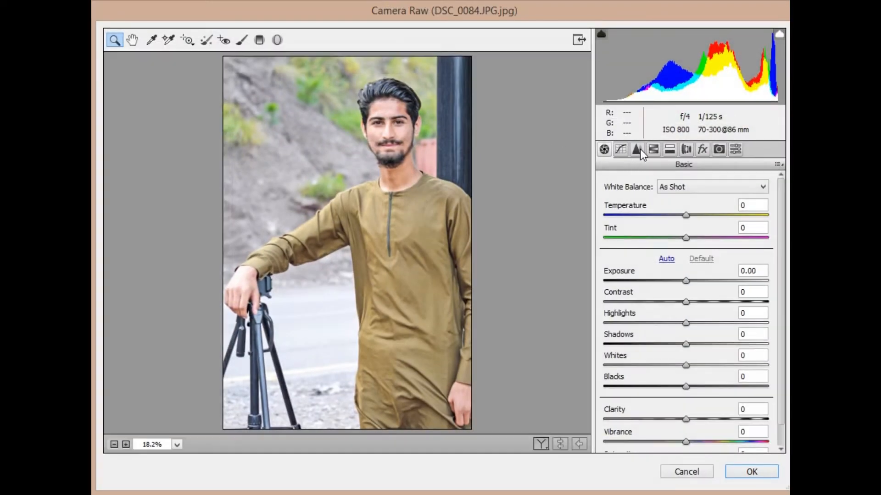
{"action": "left_click", "coordinate": [652, 149]}
{"action": "left_click", "coordinate": [608, 202]}
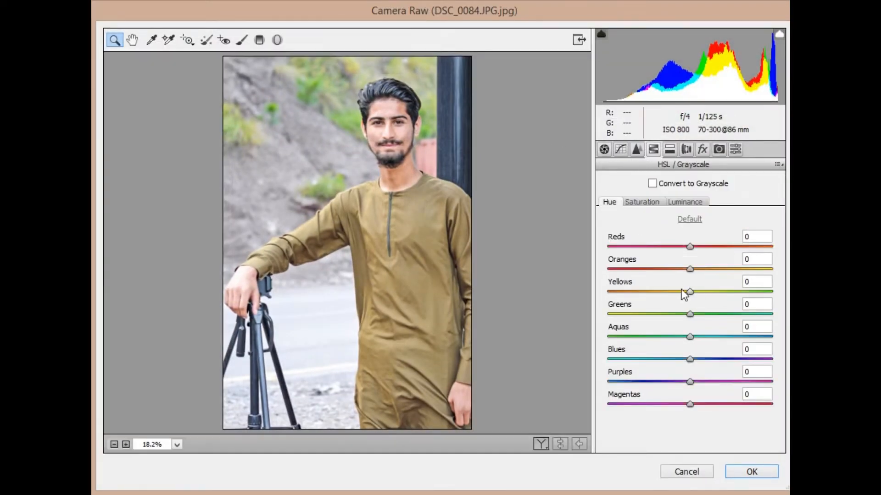
{"action": "left_click_drag", "start_coordinate": [688, 292], "coordinate": [772, 292]}
{"action": "key", "text": "Tab"}
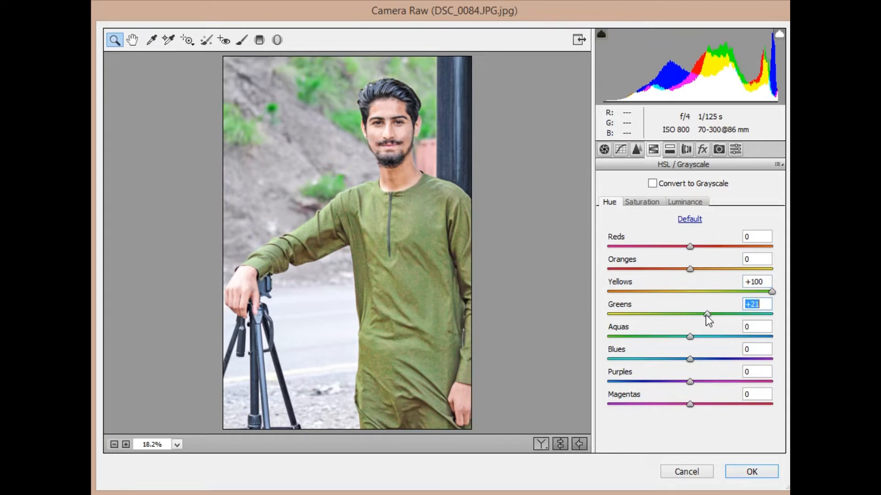
- Set the Yellows saturation to +100 and strongly raise the Greens saturation
{"action": "left_click", "coordinate": [642, 202]}
{"action": "left_click_drag", "start_coordinate": [695, 292], "coordinate": [772, 292]}
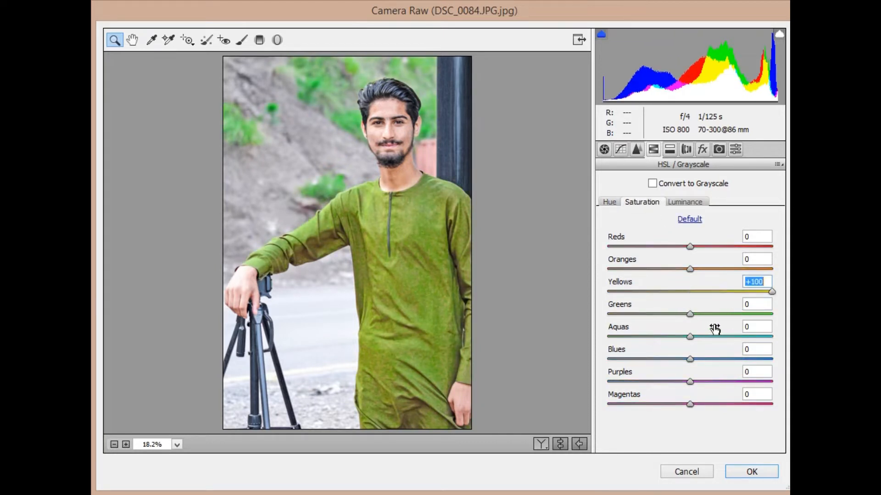
{"action": "left_click_drag", "start_coordinate": [711, 315], "coordinate": [754, 313]}
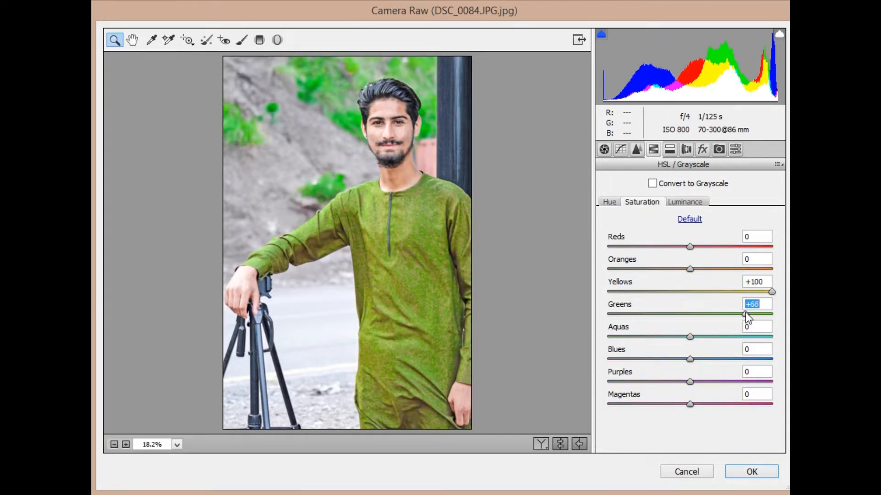
- Set the Oranges luminance to +19 and apply the Camera Raw filter
{"action": "left_click", "coordinate": [674, 202]}
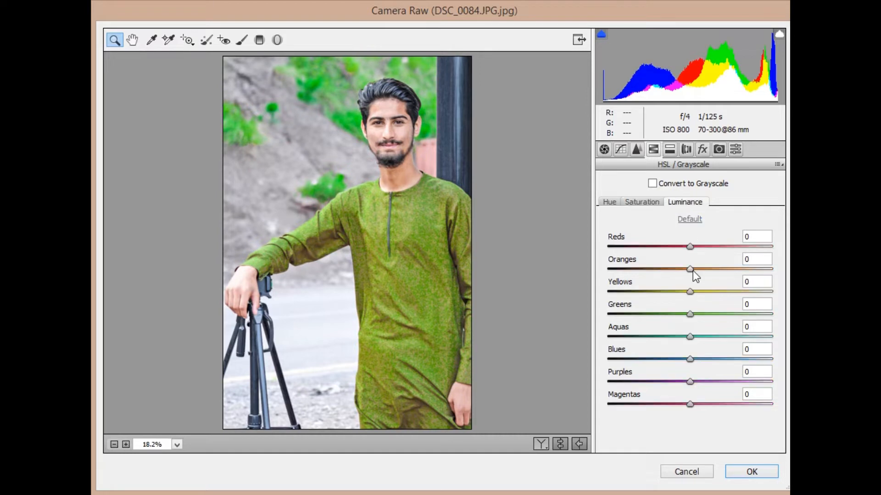
{"action": "left_click_drag", "start_coordinate": [690, 269], "coordinate": [708, 271]}
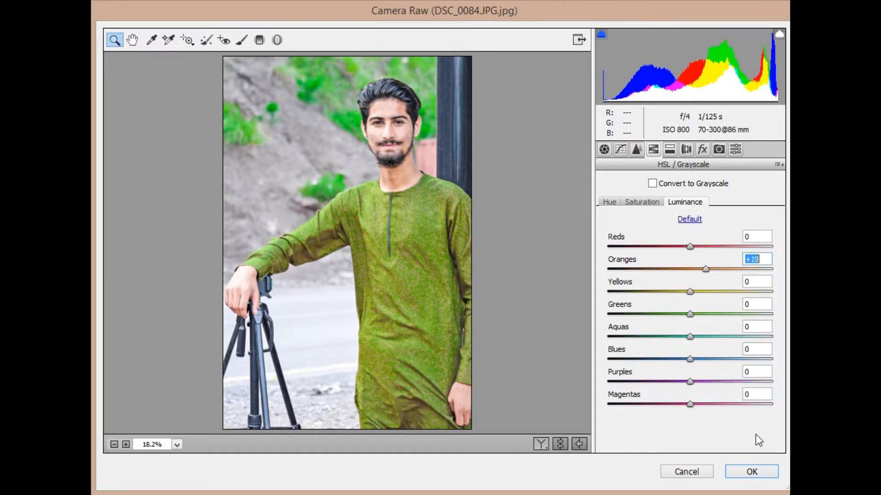
{"action": "left_click", "coordinate": [750, 475]}
- Add a layer mask to the Background copy layer and enlarge the view of the man's upper body
{"action": "left_click", "coordinate": [692, 490]}
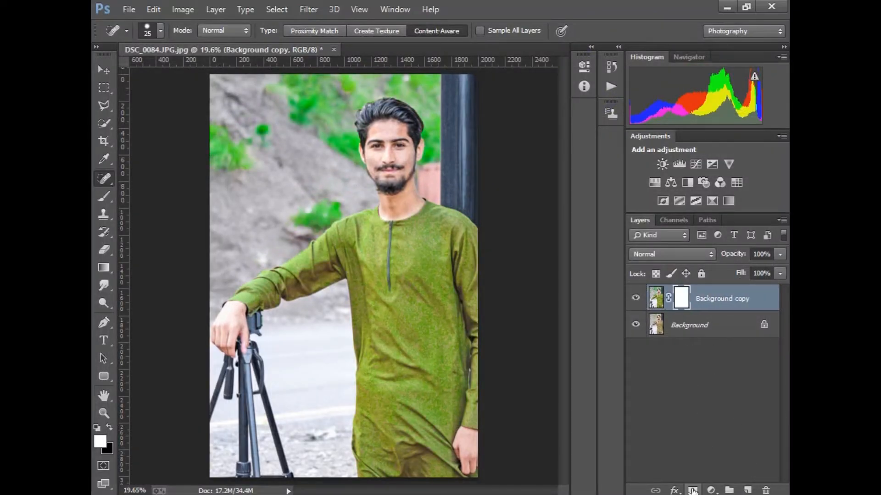
{"action": "left_click", "coordinate": [104, 413]}
{"action": "left_click_drag", "start_coordinate": [415, 230], "coordinate": [269, 249]}
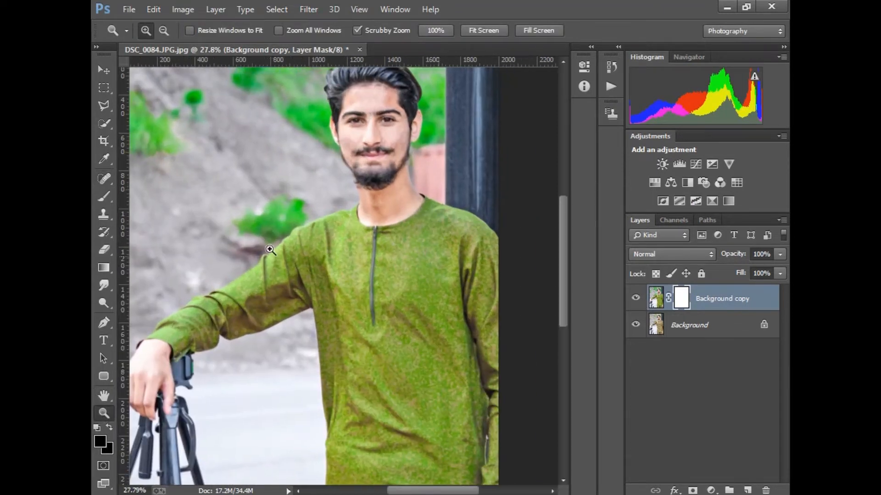
- Erase the green recolouring from the whole shirt and sleeves on the layer mask with a 300 px Eraser
{"action": "left_click", "coordinate": [99, 253]}
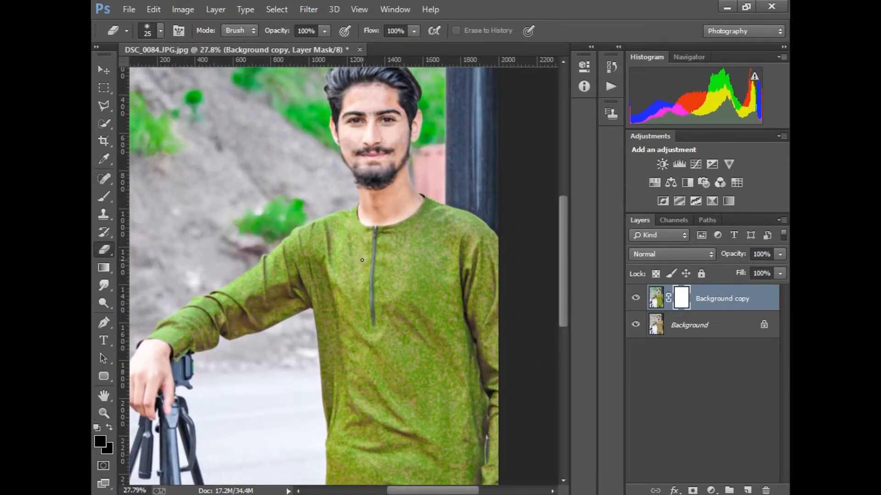
{"action": "key", "text": "]"}
{"action": "key", "text": "]"}
{"action": "key", "text": "]"}
{"action": "key", "text": "]"}
{"action": "key", "text": "]"}
{"action": "key", "text": "]"}
{"action": "key", "text": "]"}
{"action": "key", "text": "]"}
{"action": "key", "text": "]"}
{"action": "key", "text": "]"}
{"action": "key", "text": "]"}
{"action": "key", "text": "]"}
{"action": "key", "text": "]"}
{"action": "key", "text": "]"}
{"action": "key", "text": "]"}
{"action": "key", "text": "]"}
{"action": "key", "text": "]"}
{"action": "key", "text": "["}
{"action": "key", "text": "["}
{"action": "key", "text": "["}
{"action": "mouse_move", "coordinate": [430, 213]}
{"action": "left_mouse_down"}
{"action": "mouse_move", "coordinate": [397, 254]}
{"action": "mouse_move", "coordinate": [427, 200]}
{"action": "mouse_move", "coordinate": [465, 223]}
{"action": "mouse_move", "coordinate": [444, 312]}
{"action": "mouse_move", "coordinate": [470, 291]}
{"action": "mouse_move", "coordinate": [412, 242]}
{"action": "mouse_move", "coordinate": [445, 263]}
{"action": "left_mouse_up"}
{"action": "left_click_drag", "start_coordinate": [367, 459], "coordinate": [474, 452]}
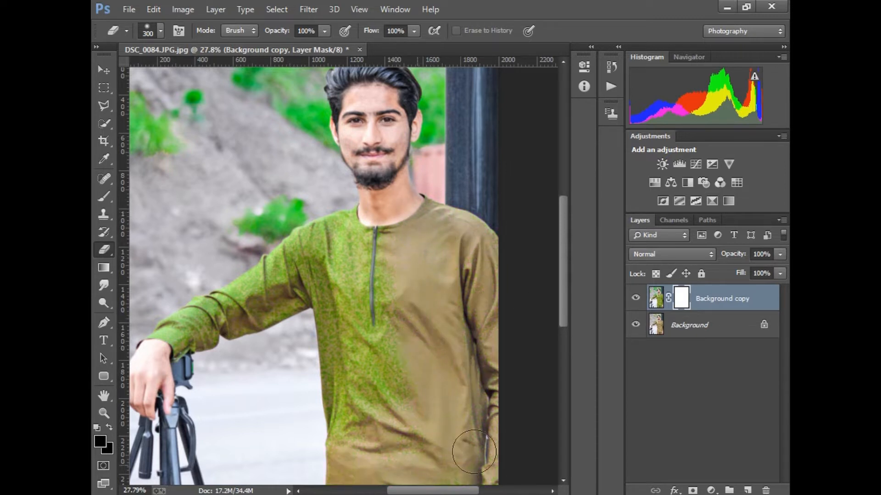
{"action": "mouse_move", "coordinate": [404, 484]}
{"action": "left_mouse_down"}
{"action": "mouse_move", "coordinate": [383, 434]}
{"action": "mouse_move", "coordinate": [341, 443]}
{"action": "mouse_move", "coordinate": [355, 465]}
{"action": "mouse_move", "coordinate": [322, 424]}
{"action": "mouse_move", "coordinate": [374, 383]}
{"action": "mouse_move", "coordinate": [324, 346]}
{"action": "mouse_move", "coordinate": [369, 271]}
{"action": "mouse_move", "coordinate": [353, 243]}
{"action": "mouse_move", "coordinate": [322, 254]}
{"action": "mouse_move", "coordinate": [384, 210]}
{"action": "mouse_move", "coordinate": [350, 260]}
{"action": "mouse_move", "coordinate": [306, 277]}
{"action": "mouse_move", "coordinate": [290, 272]}
{"action": "mouse_move", "coordinate": [297, 259]}
{"action": "mouse_move", "coordinate": [354, 275]}
{"action": "mouse_move", "coordinate": [197, 340]}
{"action": "mouse_move", "coordinate": [246, 288]}
{"action": "mouse_move", "coordinate": [268, 282]}
{"action": "mouse_move", "coordinate": [113, 370]}
{"action": "mouse_move", "coordinate": [157, 308]}
{"action": "left_mouse_up"}
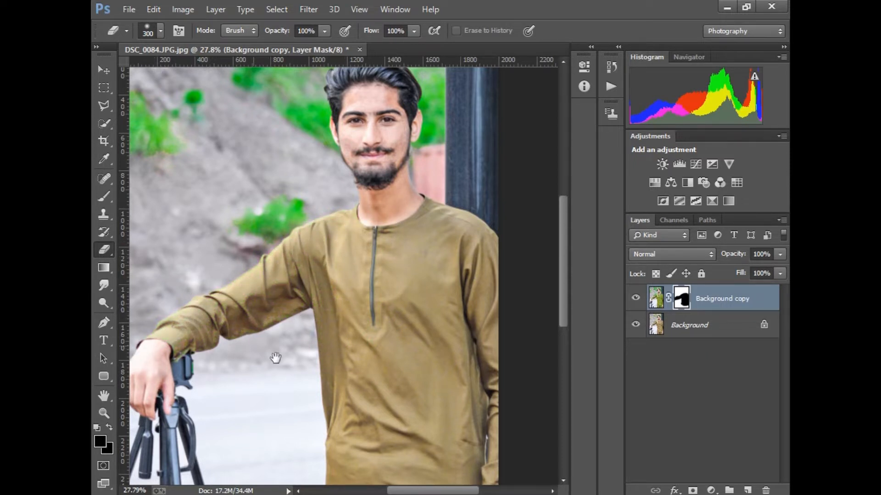
{"action": "scroll", "coordinate": [299, 261], "scroll_direction": "down", "scroll_amount": 4}
{"action": "mouse_move", "coordinate": [349, 423]}
{"action": "left_mouse_down"}
{"action": "mouse_move", "coordinate": [410, 366]}
{"action": "mouse_move", "coordinate": [461, 371]}
{"action": "left_mouse_up"}
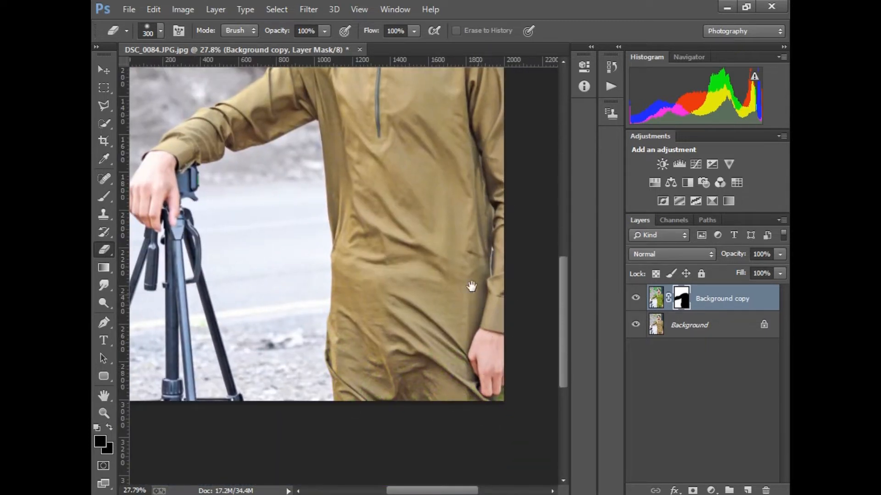
- Fit the image on screen and merge the masked Background copy with the Background layer
{"action": "left_click_drag", "start_coordinate": [471, 287], "coordinate": [550, 494]}
{"action": "right_click", "coordinate": [491, 278]}
{"action": "left_click", "coordinate": [500, 290]}
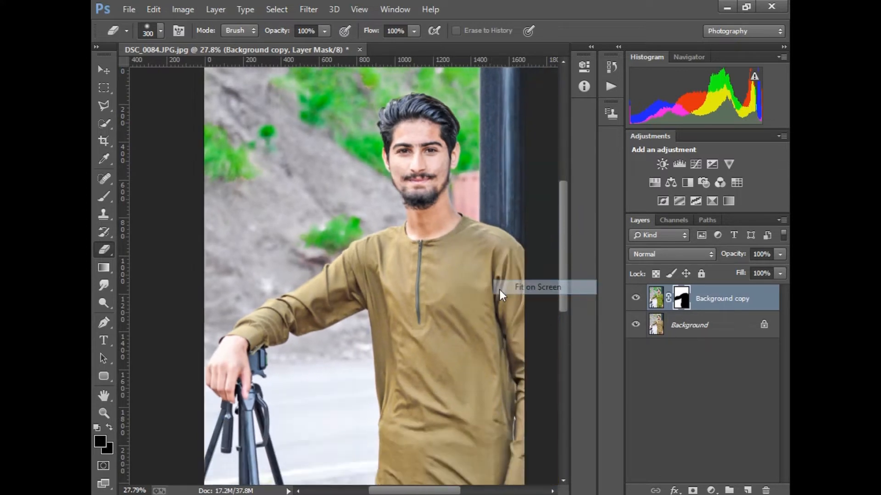
{"action": "left_click", "coordinate": [779, 220]}
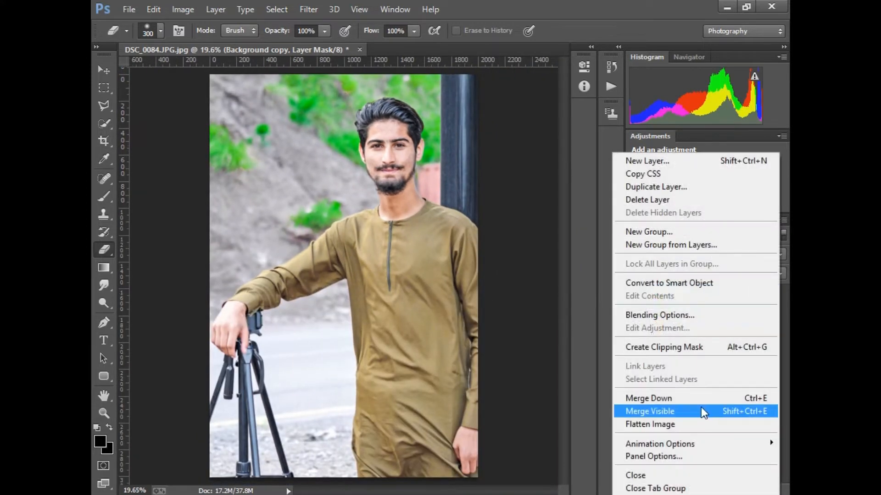
{"action": "left_click", "coordinate": [701, 407]}
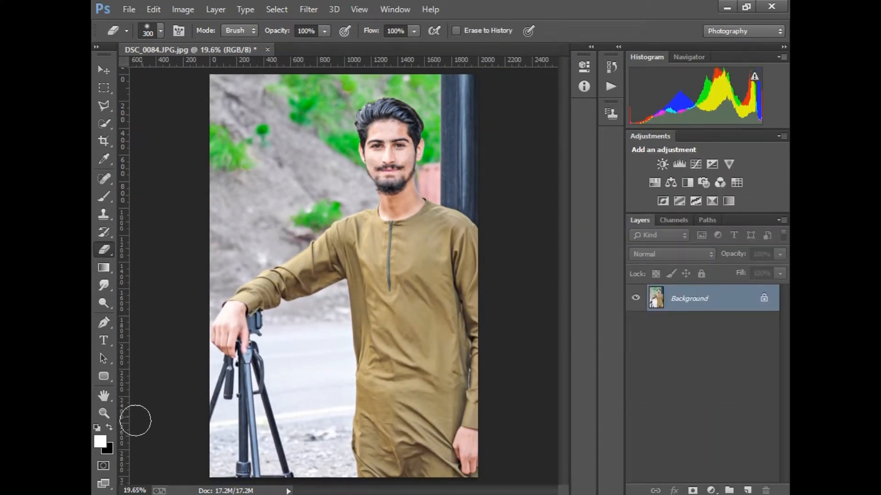
- Duplicate the merged Background layer
{"action": "left_click", "coordinate": [103, 413]}
{"action": "left_click", "coordinate": [364, 179]}
{"action": "right_click", "coordinate": [381, 182]}
{"action": "left_click", "coordinate": [394, 193]}
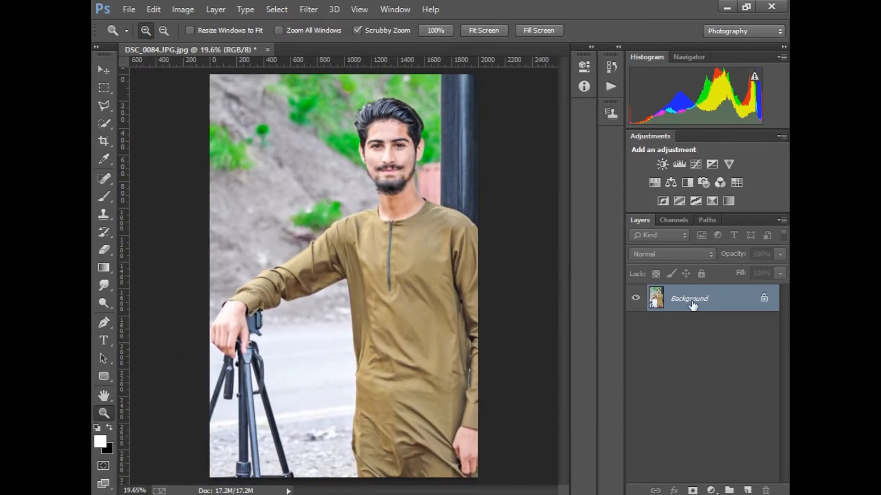
{"action": "left_click_drag", "start_coordinate": [693, 305], "coordinate": [747, 490]}
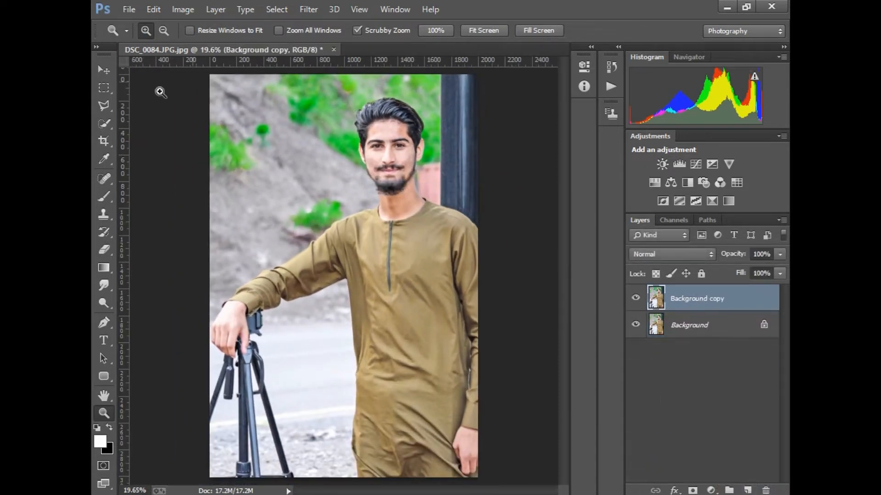
- Select the scenery around the man's head, shoulders and raised arm with the Quick Selection tool
{"action": "left_click", "coordinate": [105, 124]}
{"action": "mouse_move", "coordinate": [256, 103]}
{"action": "left_mouse_down"}
{"action": "mouse_move", "coordinate": [281, 171]}
{"action": "mouse_move", "coordinate": [260, 198]}
{"action": "mouse_move", "coordinate": [418, 61]}
{"action": "left_mouse_up"}
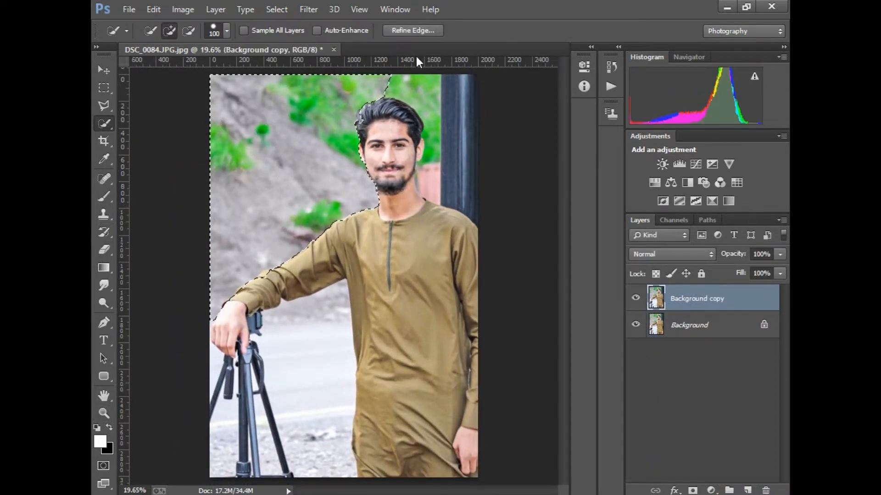
{"action": "mouse_move", "coordinate": [442, 99]}
{"action": "left_mouse_down"}
{"action": "mouse_move", "coordinate": [466, 183]}
{"action": "mouse_move", "coordinate": [437, 187]}
{"action": "left_mouse_up"}
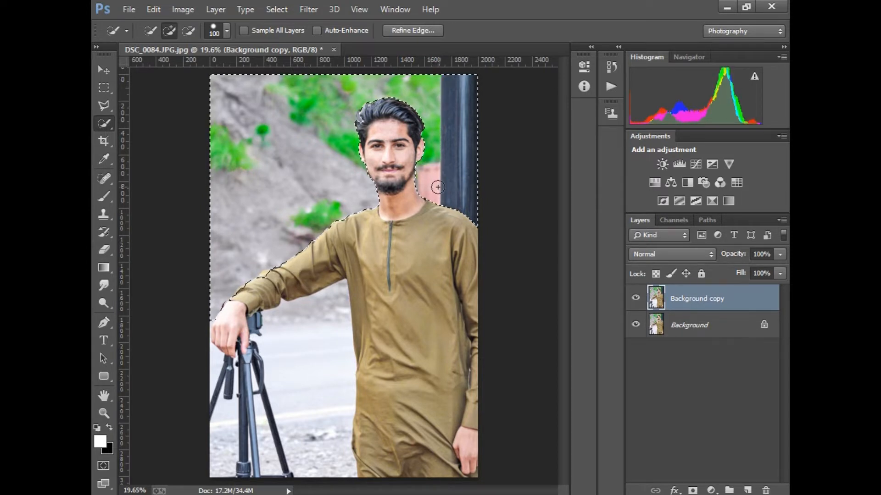
{"action": "right_click", "coordinate": [389, 124]}
{"action": "left_click", "coordinate": [427, 153]}
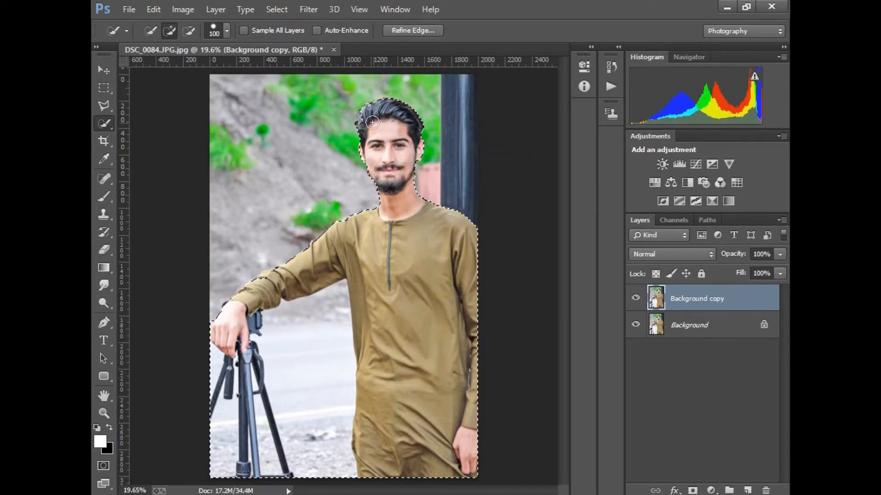
{"action": "left_click", "coordinate": [308, 9]}
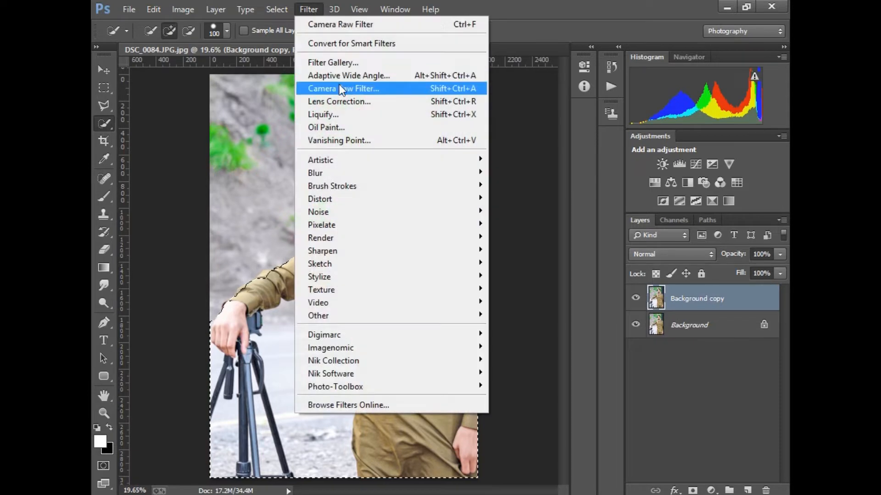
{"action": "mouse_move", "coordinate": [370, 172]}
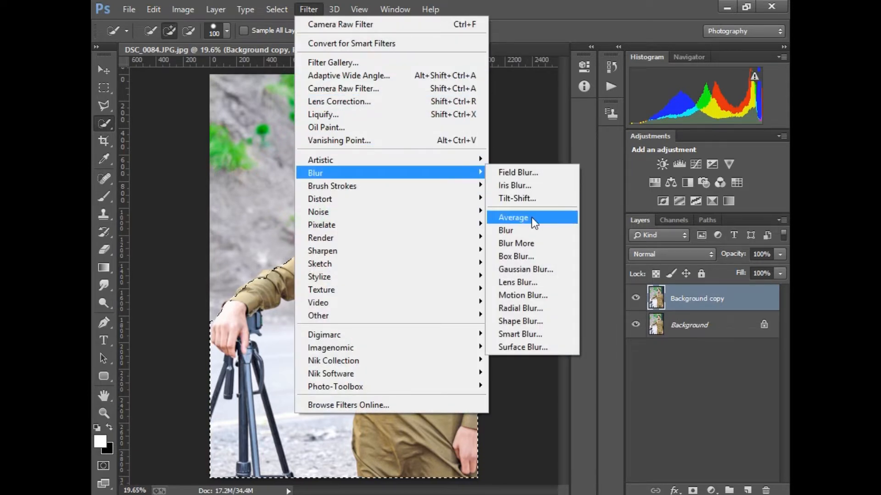
{"action": "left_click", "coordinate": [525, 281]}
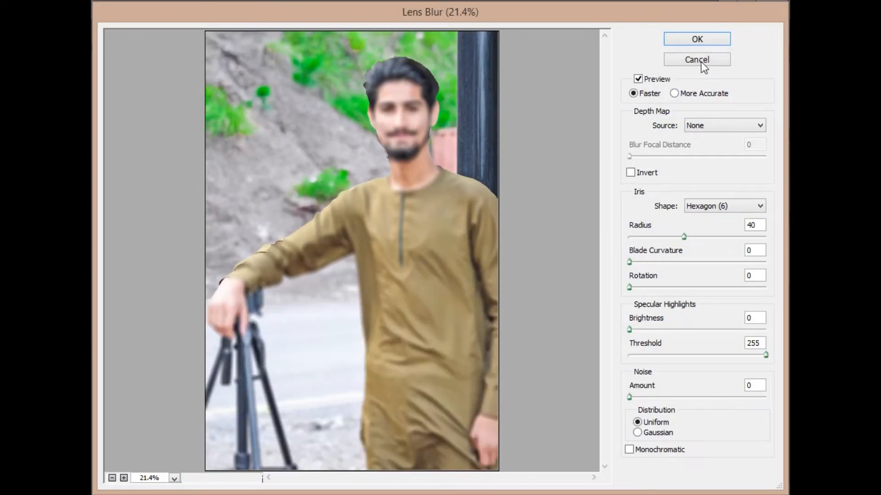
{"action": "left_click", "coordinate": [701, 62]}
{"action": "right_click", "coordinate": [396, 135]}
{"action": "left_click", "coordinate": [425, 169]}
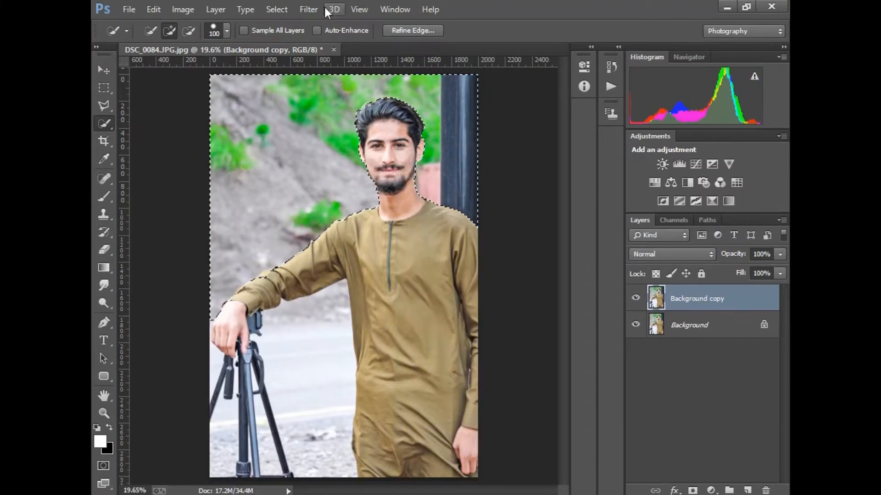
- Apply a Lens Blur with a slightly increased radius to the selected scenery and clear the selection
{"action": "left_click", "coordinate": [320, 8]}
{"action": "mouse_move", "coordinate": [399, 173]}
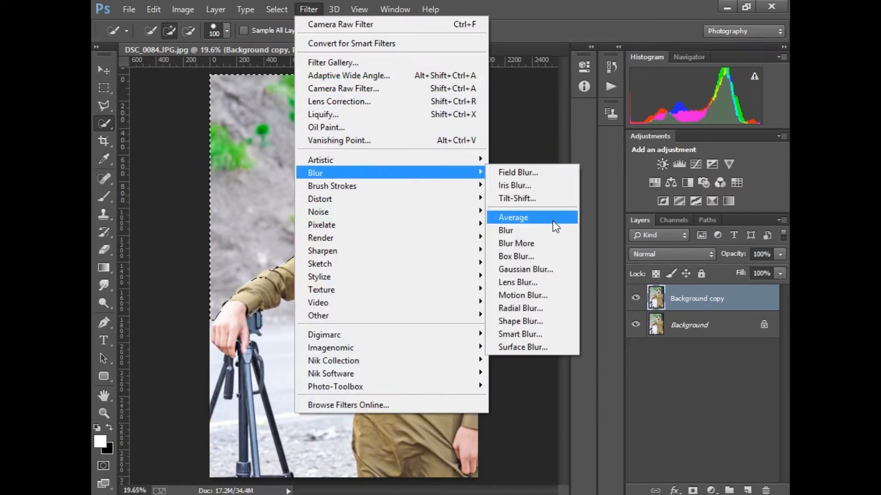
{"action": "left_click", "coordinate": [542, 282]}
{"action": "left_click_drag", "start_coordinate": [684, 236], "coordinate": [687, 237]}
{"action": "key", "text": "Return"}
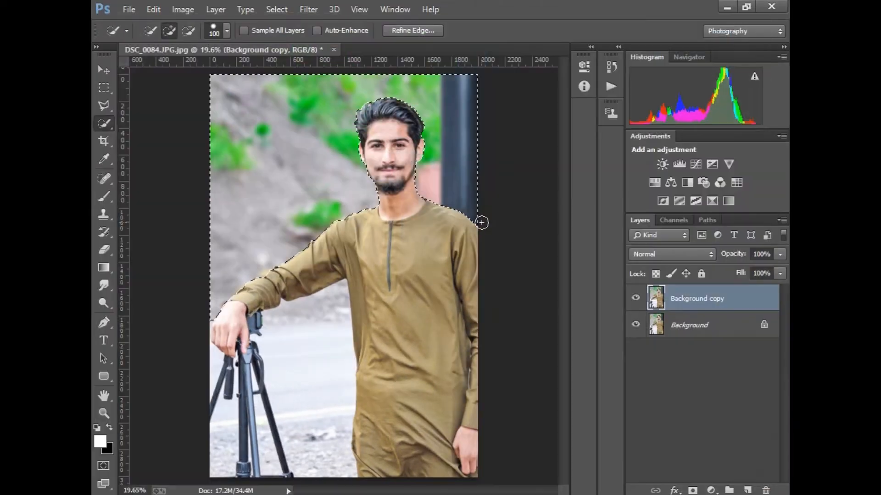
- Erase the blurred fringe along the upper edge of the outstretched sleeve with a 121 px Eraser
{"action": "left_click", "coordinate": [104, 414]}
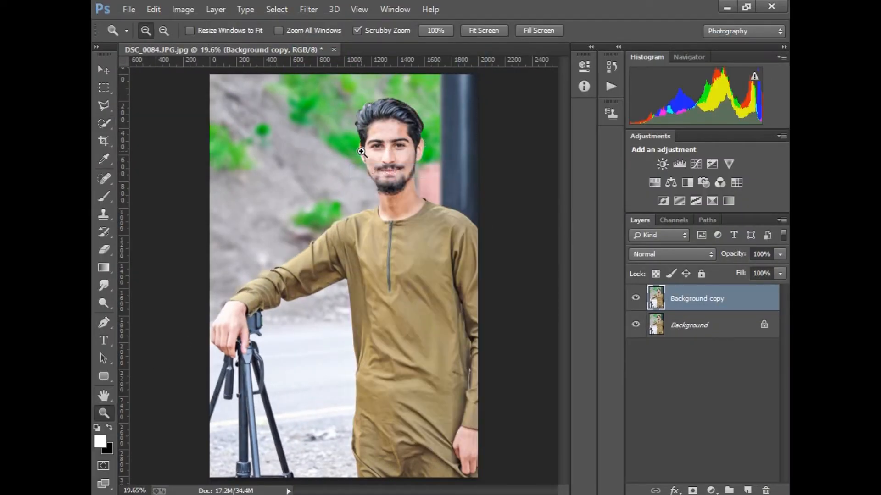
{"action": "left_click", "coordinate": [325, 314]}
{"action": "left_click", "coordinate": [105, 250]}
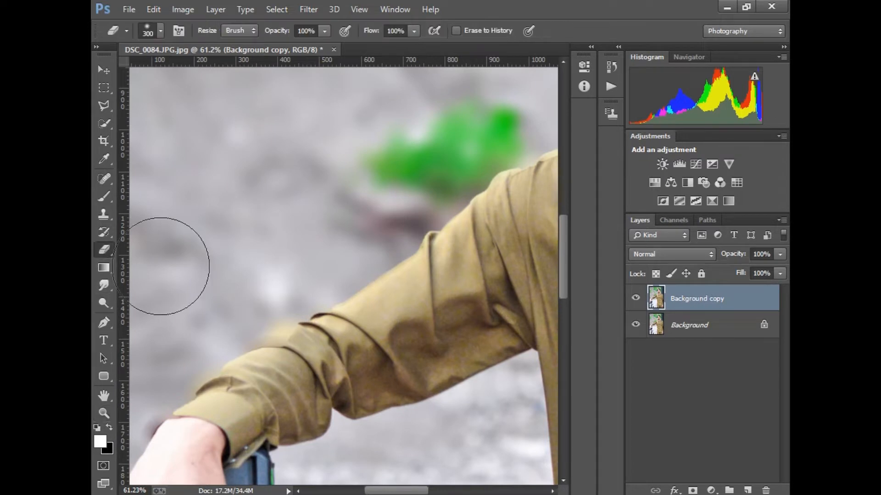
{"action": "right_click", "coordinate": [345, 361]}
{"action": "left_click_drag", "start_coordinate": [451, 342], "coordinate": [452, 343]}
{"action": "mouse_move", "coordinate": [294, 351]}
{"action": "left_mouse_down"}
{"action": "mouse_move", "coordinate": [275, 359]}
{"action": "mouse_move", "coordinate": [324, 339]}
{"action": "left_mouse_up"}
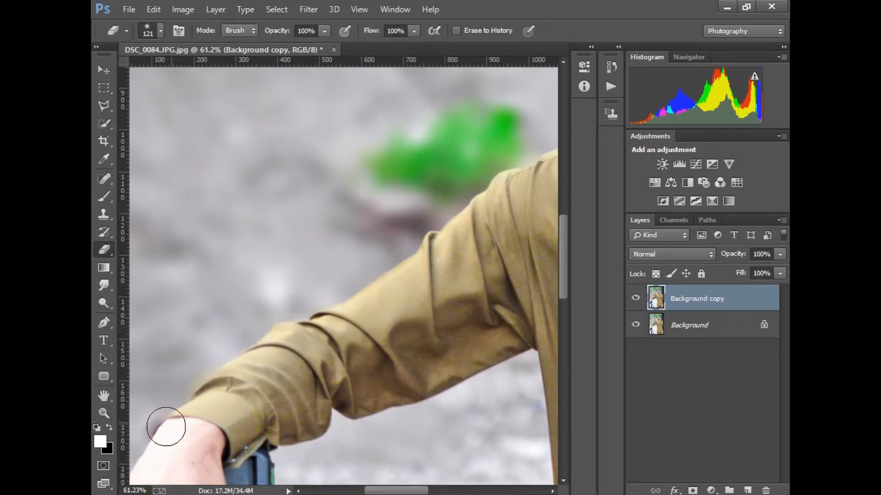
- Continue erasing the blurred fringe around the wrist and along the shoulder, neck and side of the face
{"action": "left_click_drag", "start_coordinate": [398, 492], "coordinate": [387, 492]}
{"action": "scroll", "coordinate": [247, 403], "scroll_direction": "down", "scroll_amount": 4}
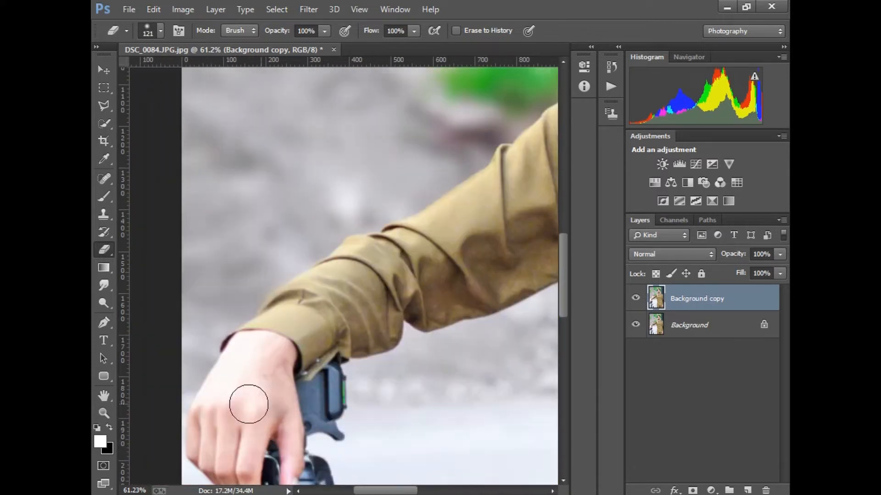
{"action": "scroll", "coordinate": [372, 481], "scroll_direction": "up", "scroll_amount": 5}
{"action": "scroll", "coordinate": [393, 327], "scroll_direction": "right", "scroll_amount": 5}
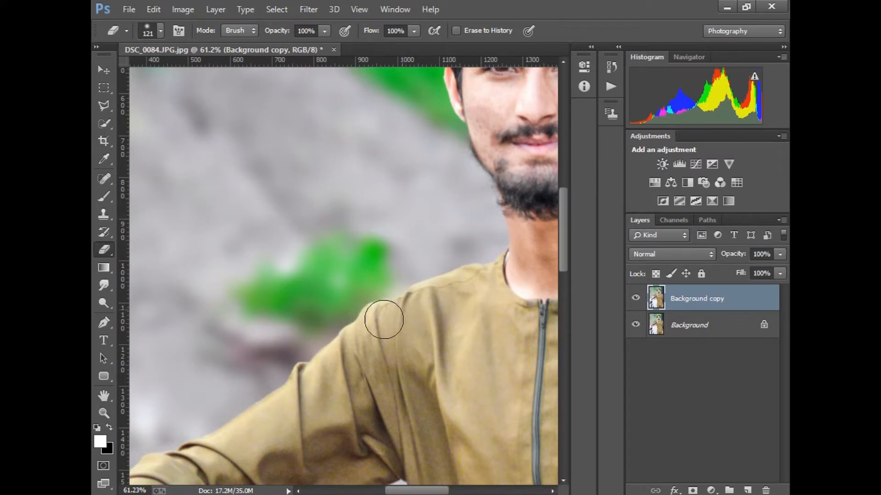
{"action": "scroll", "coordinate": [439, 308], "scroll_direction": "up", "scroll_amount": 5}
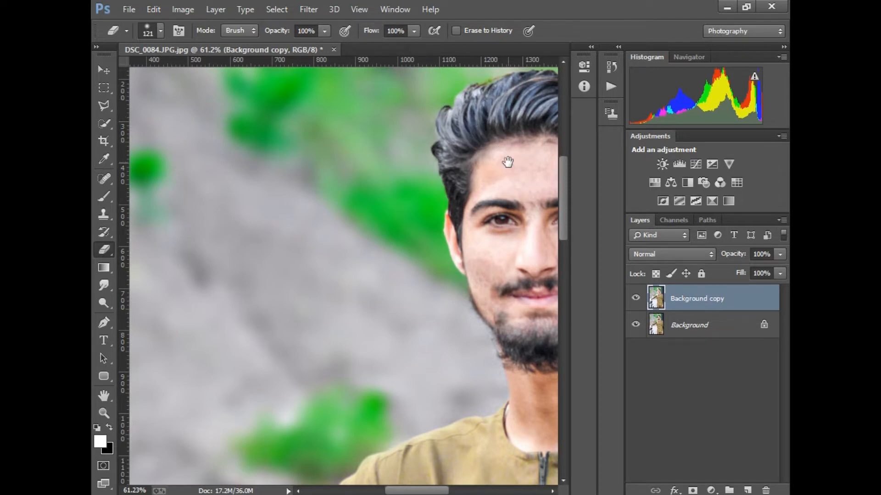
- Add a layer mask to the Background copy layer and delete the extra second mask
{"action": "left_click_drag", "start_coordinate": [507, 161], "coordinate": [414, 195]}
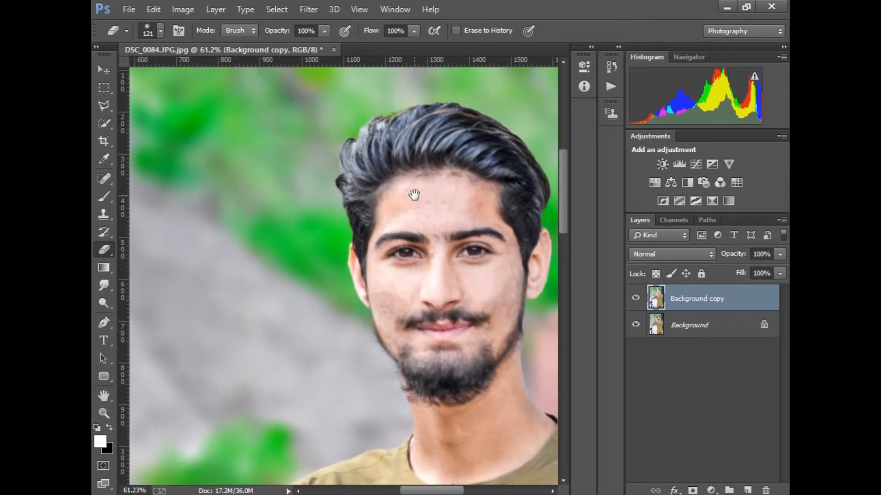
{"action": "left_click", "coordinate": [693, 491]}
{"action": "left_click", "coordinate": [693, 491]}
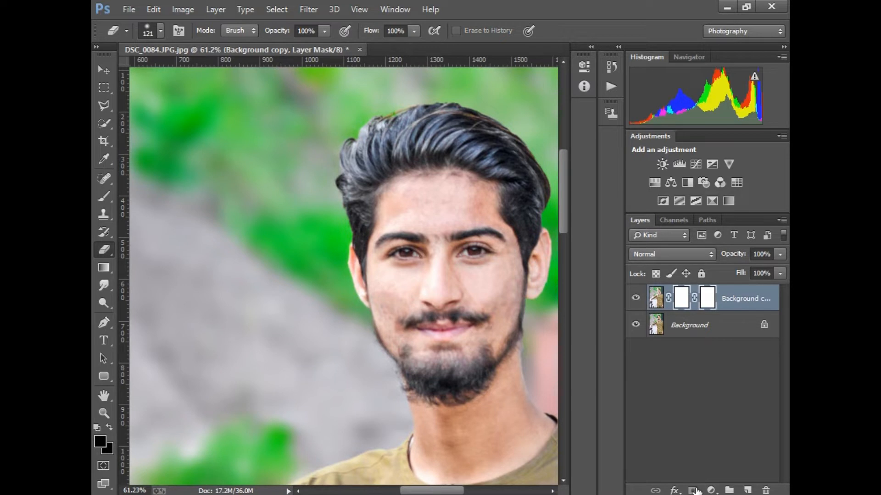
{"action": "left_click", "coordinate": [762, 490]}
{"action": "left_click", "coordinate": [406, 196]}
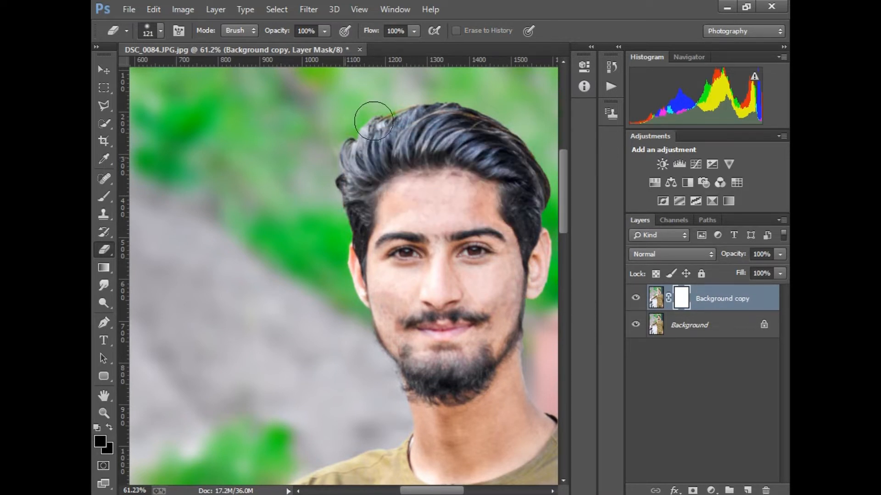
- Erase the blur on the layer mask along the hair, ear, neck and the shoulder beside the dark pole
{"action": "left_click_drag", "start_coordinate": [521, 153], "coordinate": [423, 129]}
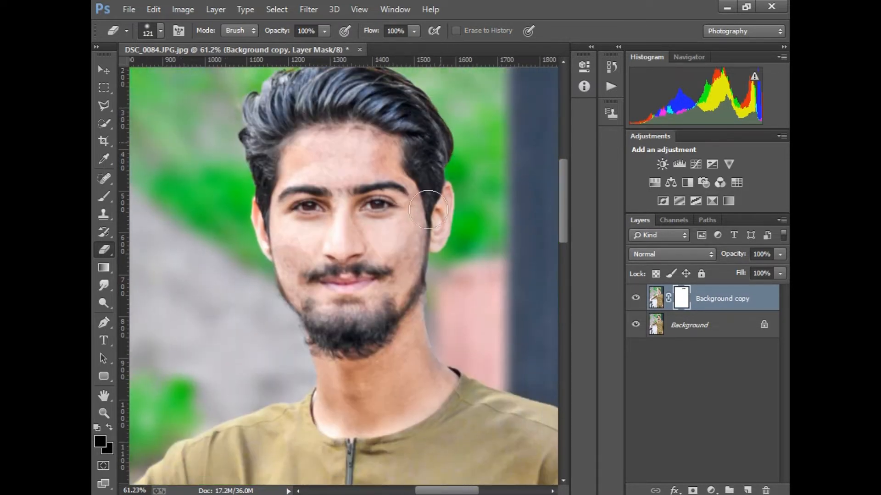
{"action": "left_click_drag", "start_coordinate": [471, 419], "coordinate": [410, 335]}
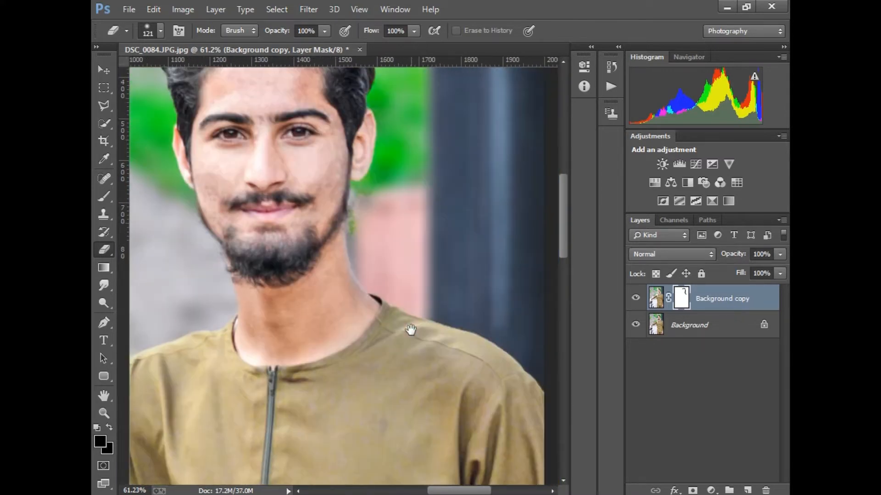
{"action": "left_click_drag", "start_coordinate": [503, 396], "coordinate": [389, 283]}
- Flatten the image and duplicate the resulting Background layer
{"action": "right_click", "coordinate": [408, 289]}
{"action": "left_click", "coordinate": [392, 256]}
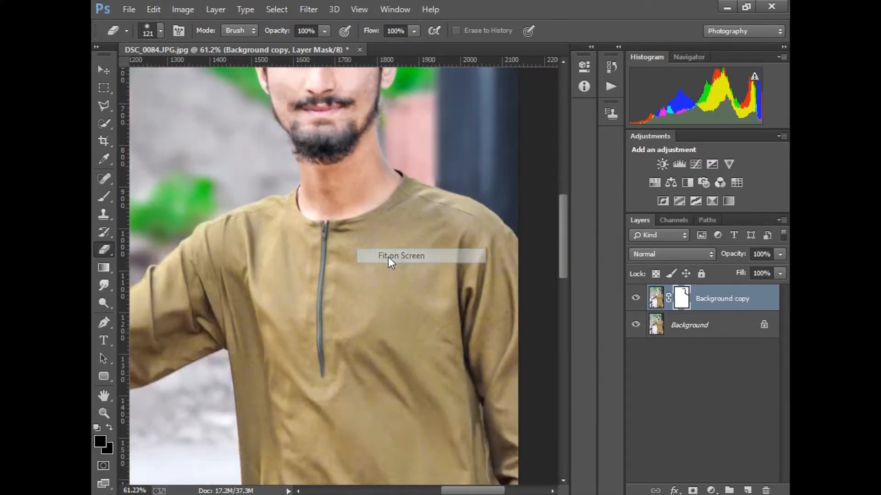
{"action": "left_click", "coordinate": [782, 220]}
{"action": "left_click", "coordinate": [711, 430]}
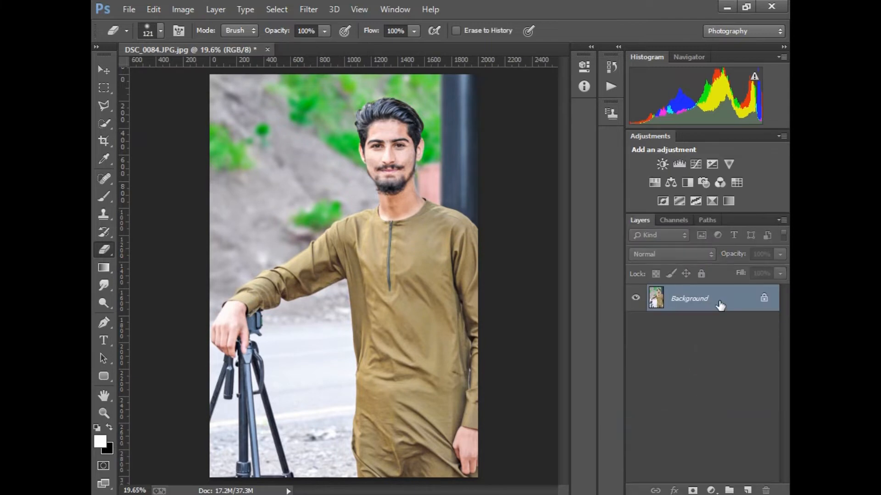
{"action": "left_click_drag", "start_coordinate": [719, 305], "coordinate": [747, 490]}
- Open the Background copy layer in the SkinFiner filter and show the man's face at 1:1
{"action": "left_click", "coordinate": [309, 9]}
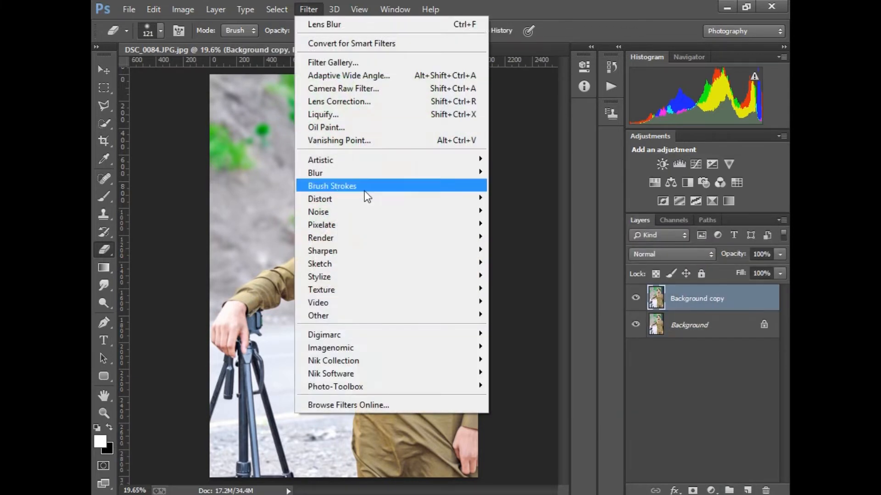
{"action": "mouse_move", "coordinate": [449, 386]}
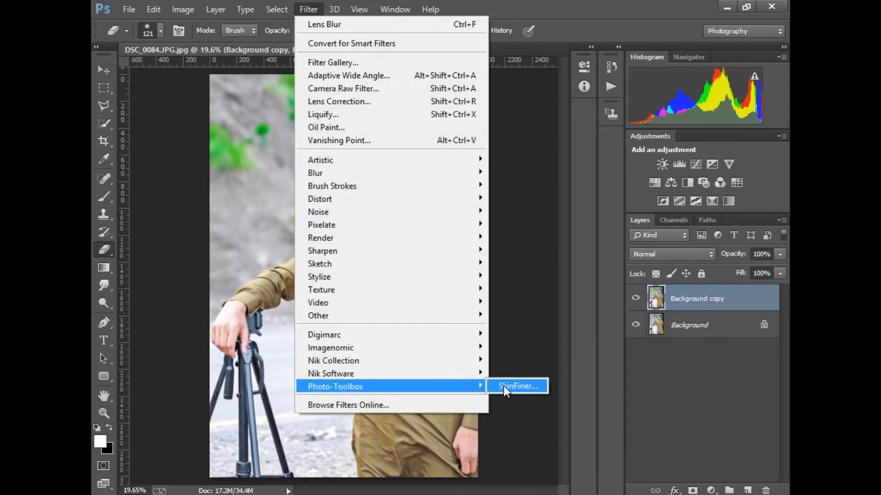
{"action": "left_click", "coordinate": [504, 386]}
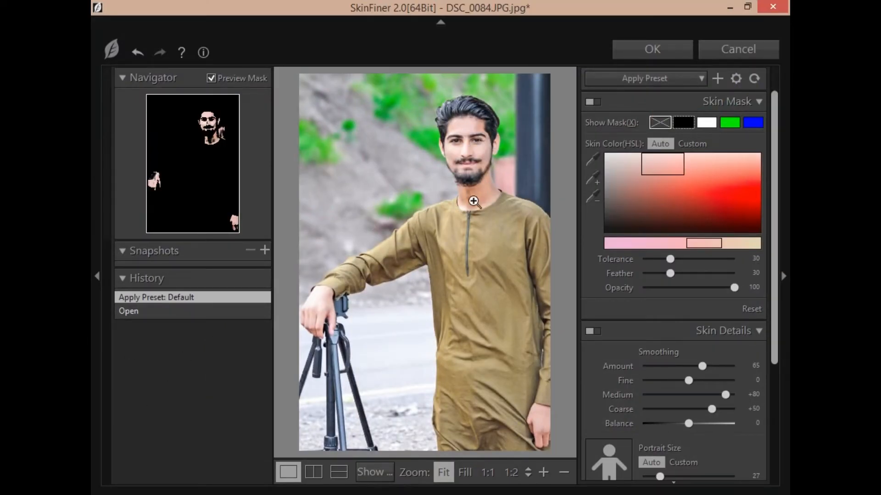
{"action": "left_click", "coordinate": [480, 148]}
{"action": "left_click_drag", "start_coordinate": [423, 163], "coordinate": [470, 266]}
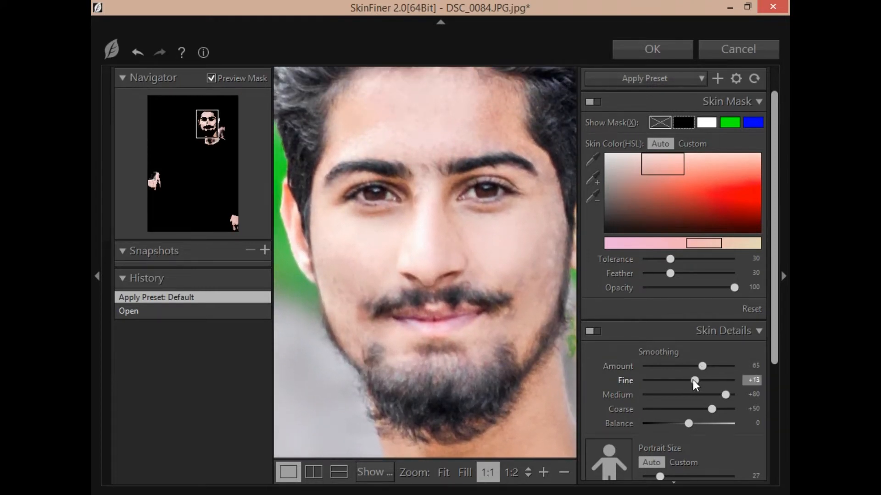
- Try skin smoothing with Fine at +58, Medium at +100, Coarse at -26 and Balance at +100
{"action": "left_click_drag", "start_coordinate": [693, 381], "coordinate": [687, 386]}
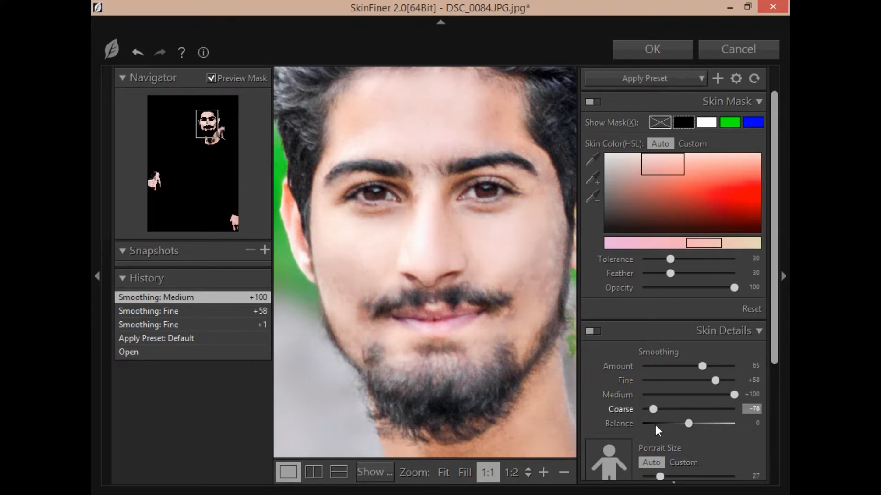
{"action": "left_click_drag", "start_coordinate": [680, 425], "coordinate": [704, 426]}
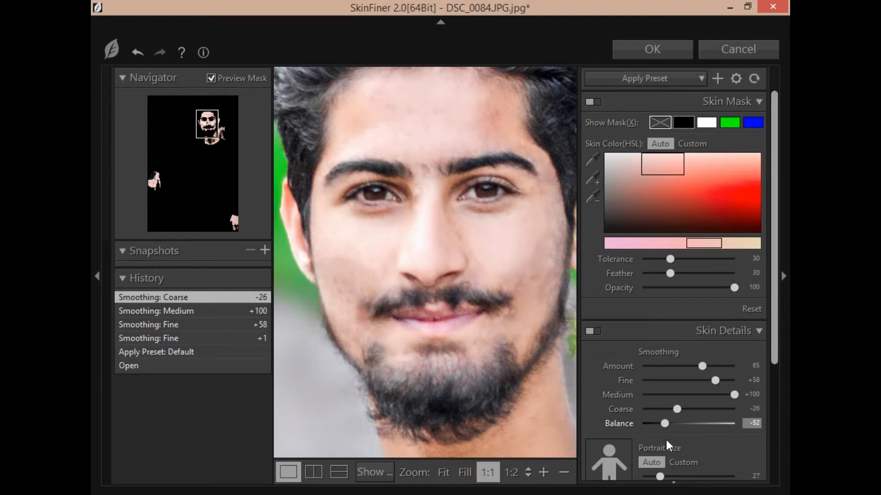
{"action": "left_click", "coordinate": [709, 424]}
{"action": "left_click", "coordinate": [732, 425]}
{"action": "left_click", "coordinate": [737, 424]}
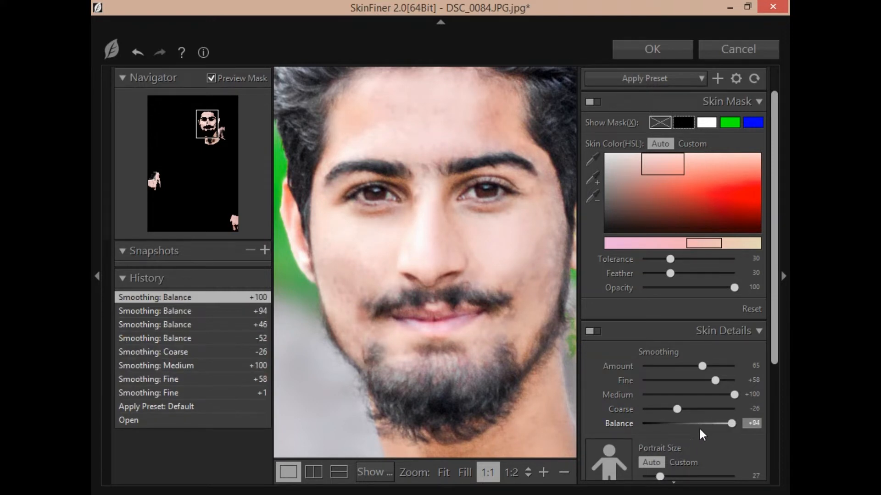
- Try softer smoothing with Amount at 49, Fine at 0, Medium at -6, Coarse at -69 and Balance at +10
{"action": "left_click", "coordinate": [687, 366]}
{"action": "left_click", "coordinate": [688, 380]}
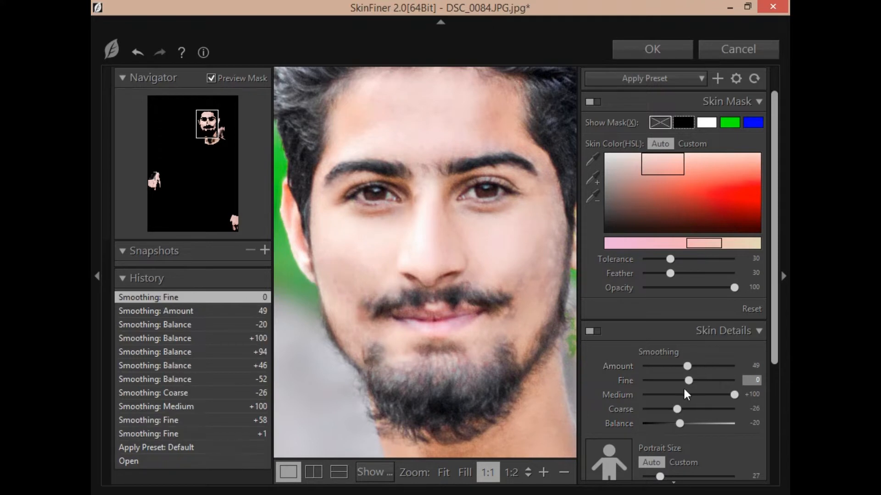
{"action": "left_click", "coordinate": [685, 394]}
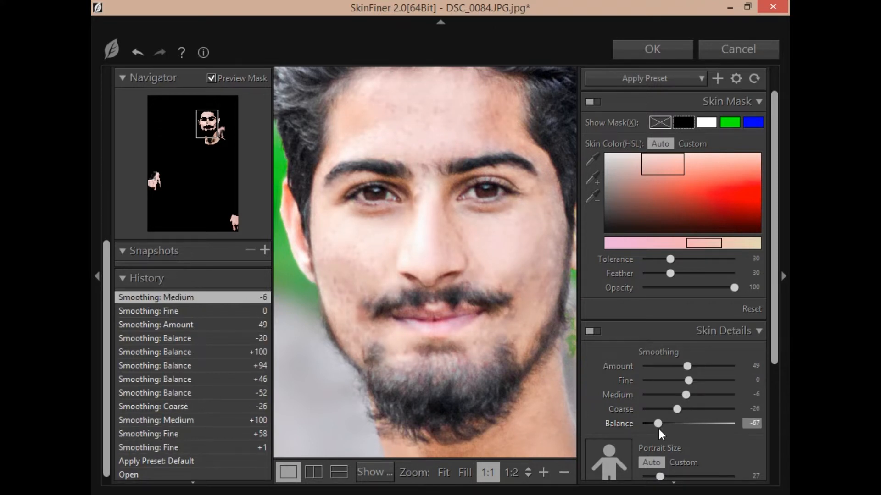
{"action": "left_click", "coordinate": [717, 424]}
{"action": "left_click", "coordinate": [717, 424]}
{"action": "left_click", "coordinate": [693, 424]}
{"action": "left_click", "coordinate": [729, 409]}
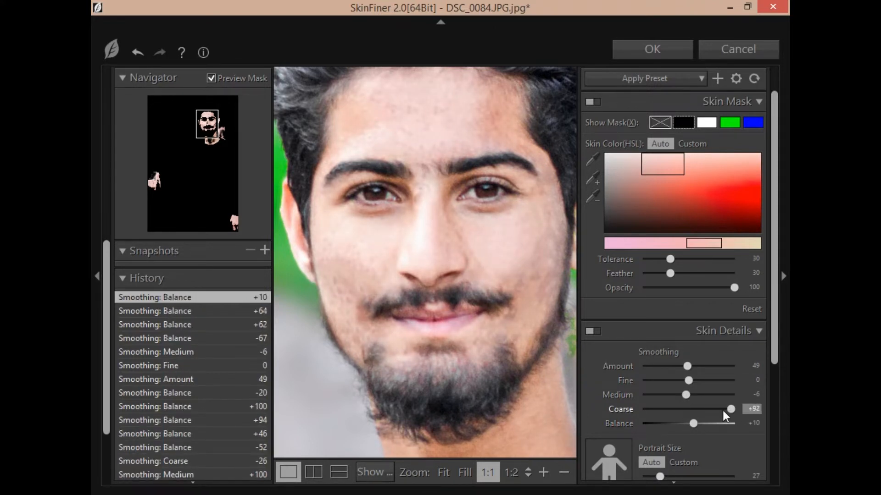
- Set the skin smoothing Amount to 100, Fine and Medium to +100, and Balance to +18
{"action": "left_click", "coordinate": [689, 394]}
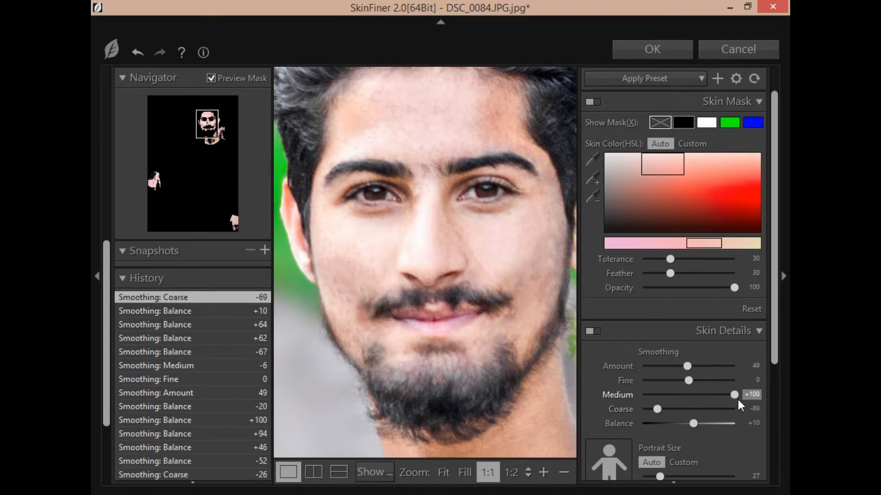
{"action": "left_click", "coordinate": [717, 381]}
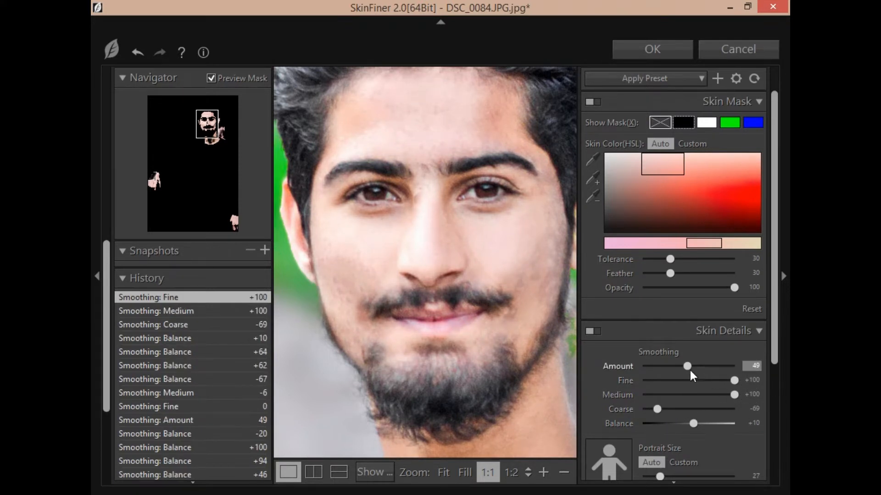
{"action": "left_click_drag", "start_coordinate": [788, 380], "coordinate": [623, 404]}
{"action": "left_click_drag", "start_coordinate": [726, 409], "coordinate": [708, 428]}
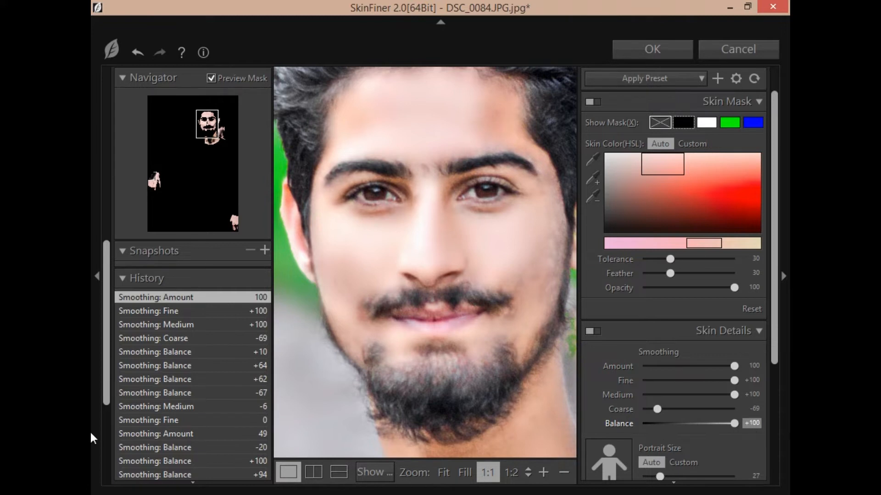
{"action": "left_click_drag", "start_coordinate": [653, 447], "coordinate": [692, 442]}
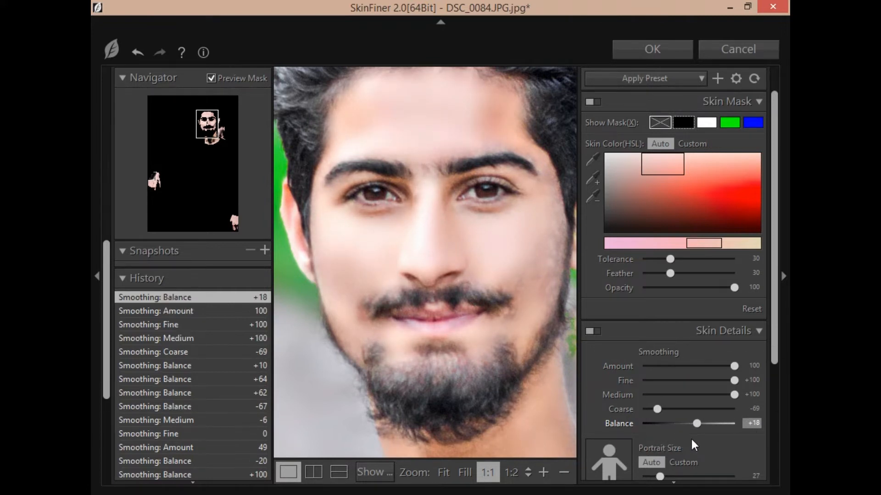
- Lower the Coarse smoothing to about -96 and apply the SkinFiner filter to the layer
{"action": "left_click_drag", "start_coordinate": [657, 408], "coordinate": [683, 422]}
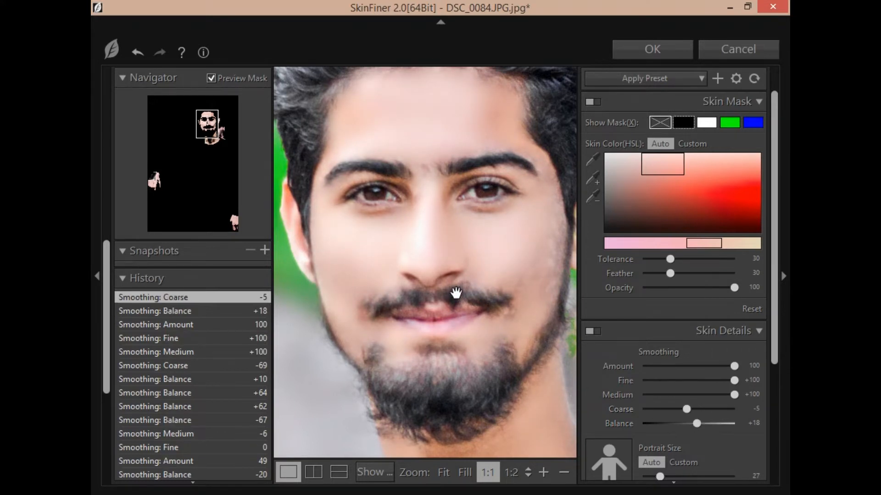
{"action": "left_click", "coordinate": [455, 293]}
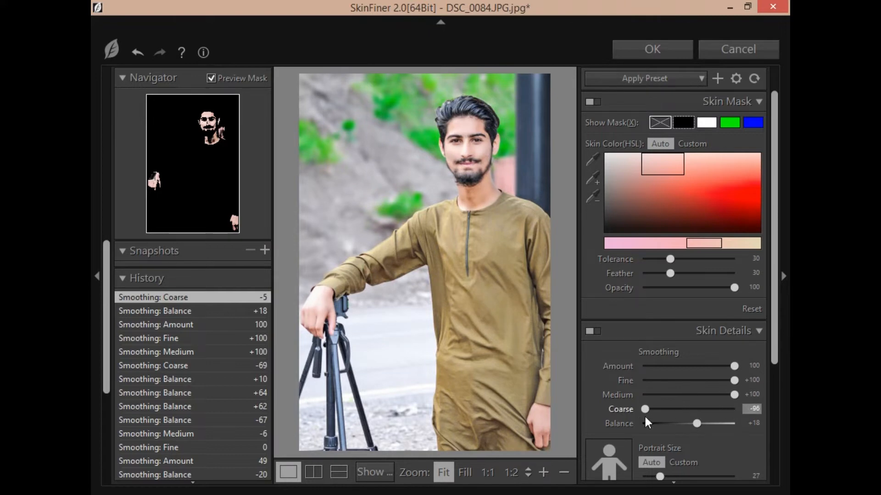
{"action": "left_click_drag", "start_coordinate": [647, 422], "coordinate": [644, 422]}
{"action": "left_click", "coordinate": [652, 50]}
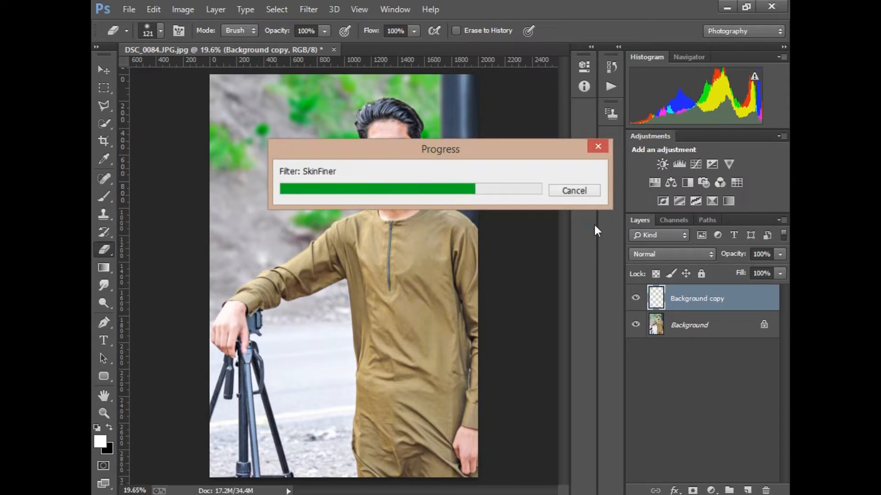
- Flatten the smoothed image and duplicate its Background layer
{"action": "left_click", "coordinate": [782, 221]}
{"action": "left_click", "coordinate": [642, 423]}
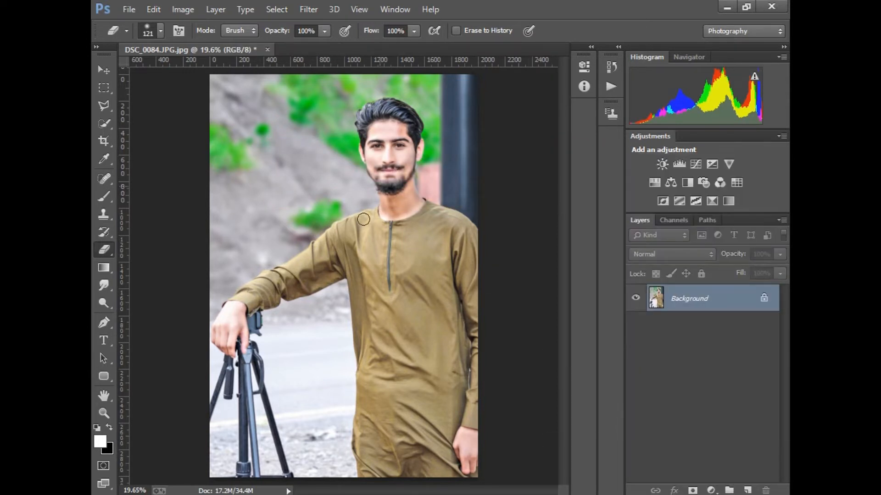
{"action": "left_click_drag", "start_coordinate": [701, 314], "coordinate": [747, 490]}
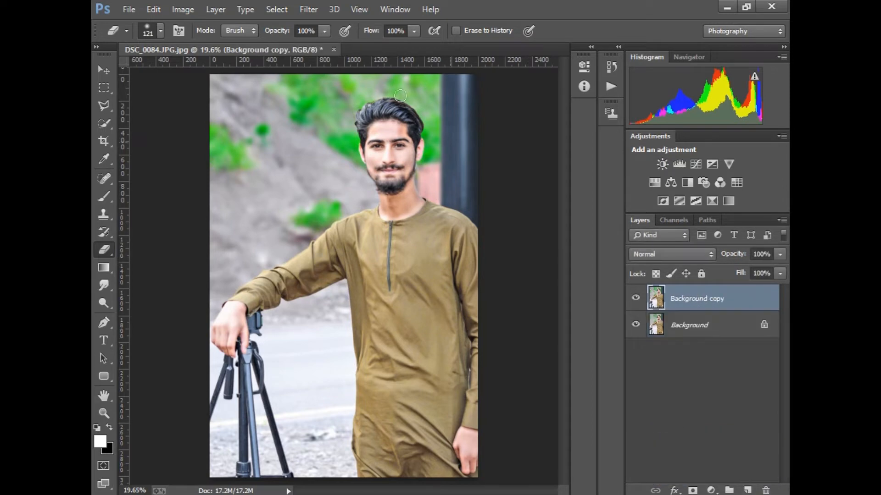
- Open the Background copy layer in the Camera Raw filter and set Clarity to +15
{"action": "left_click", "coordinate": [309, 9]}
{"action": "left_click", "coordinate": [320, 88]}
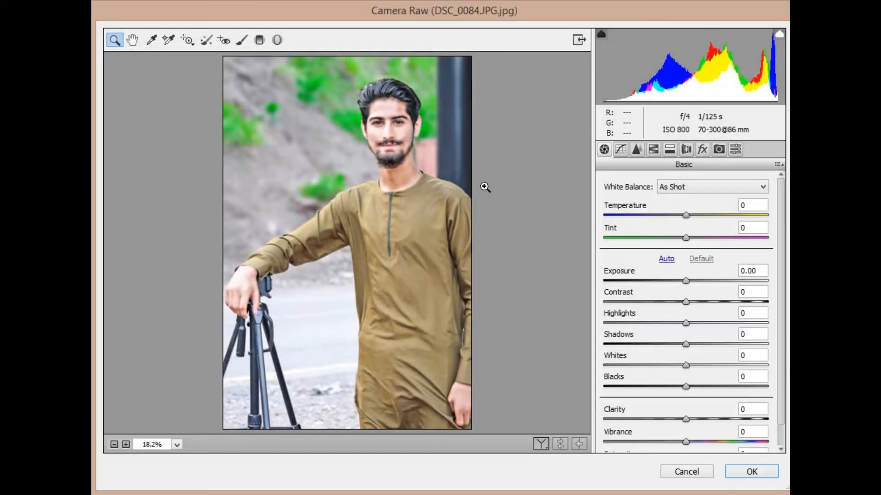
{"action": "left_click", "coordinate": [698, 419]}
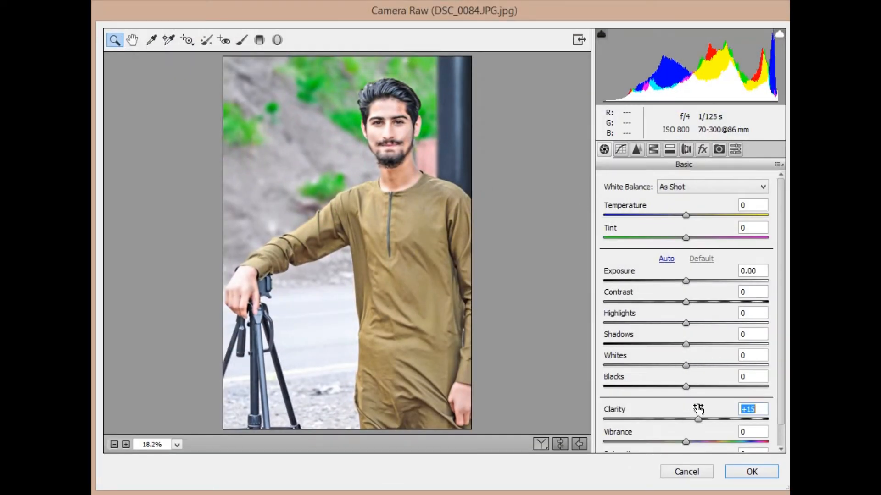
- Set the HSL luminance of Oranges to +6 and of Reds to +18
{"action": "left_click", "coordinate": [653, 149]}
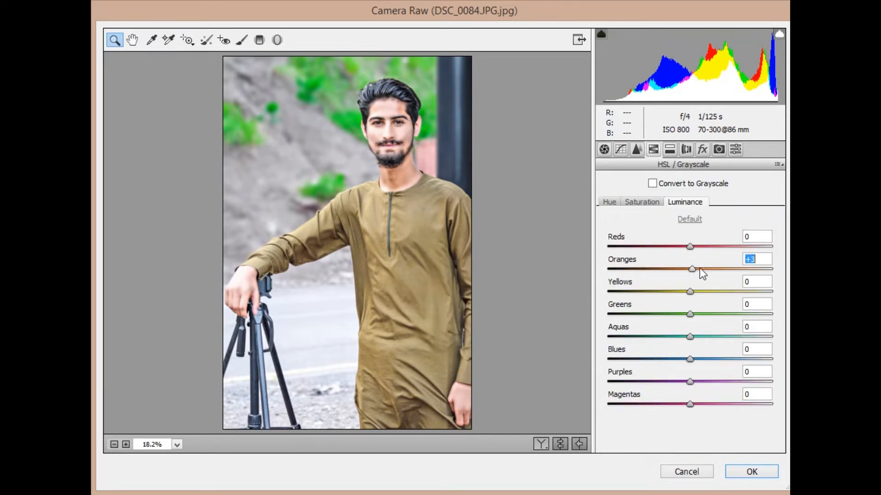
{"action": "key", "text": "Up"}
{"action": "key", "text": "Up"}
{"action": "key", "text": "Up"}
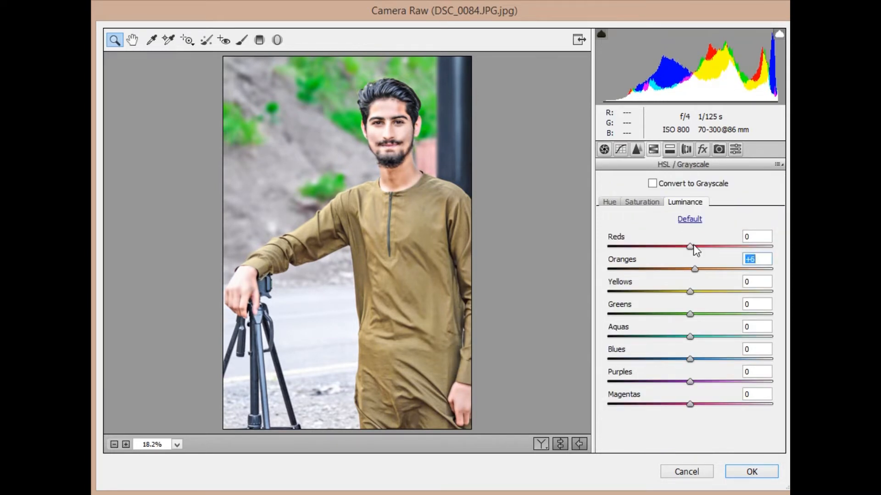
{"action": "left_click_drag", "start_coordinate": [690, 246], "coordinate": [727, 247]}
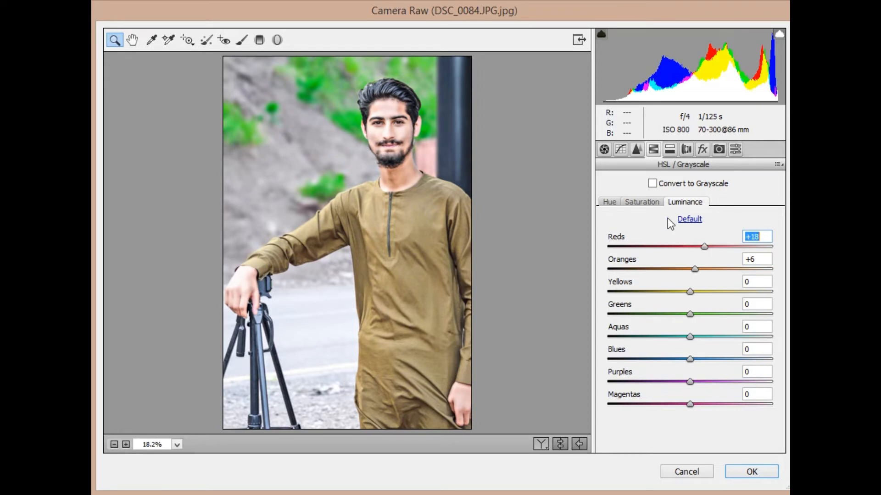
- Set the HSL saturation of Oranges to -9 and of Yellows to +58
{"action": "left_click", "coordinate": [641, 202]}
{"action": "left_click_drag", "start_coordinate": [704, 272], "coordinate": [682, 272]}
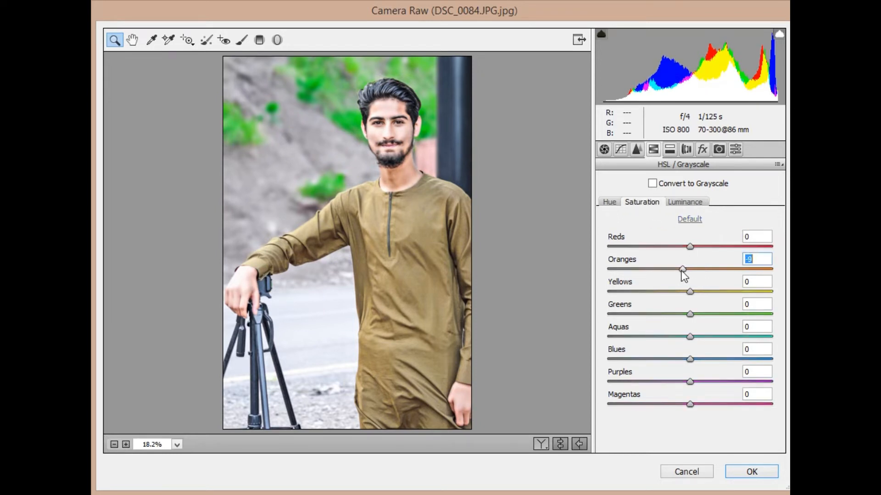
{"action": "key", "text": "Tab"}
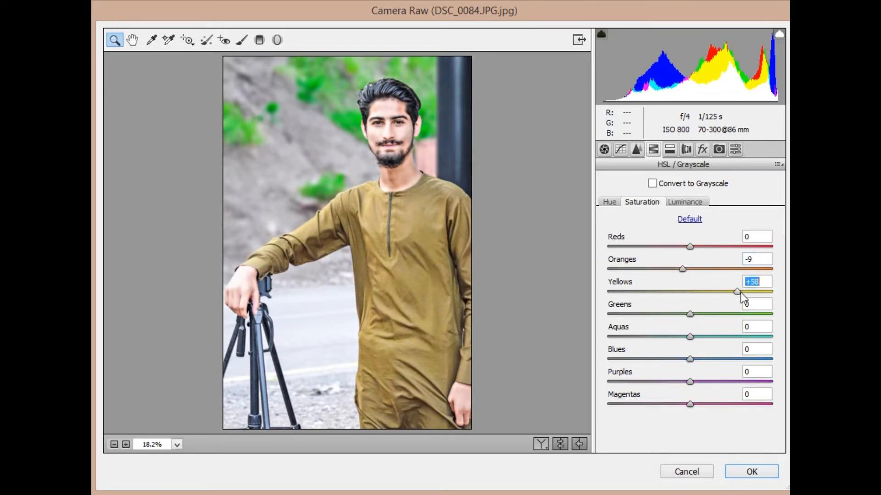
- Set the Yellows luminance to +13, lower the Blues and Purples luminance, and reduce the Blues saturation
{"action": "left_click", "coordinate": [691, 202]}
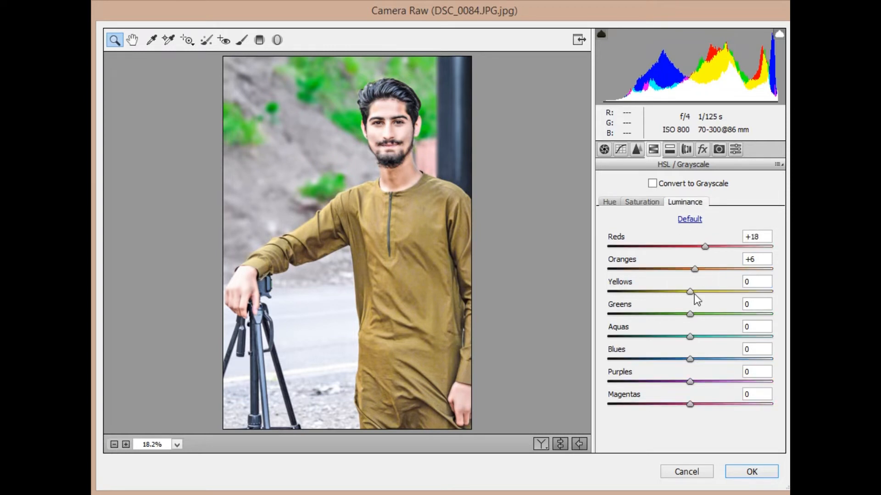
{"action": "left_click_drag", "start_coordinate": [694, 292], "coordinate": [700, 291]}
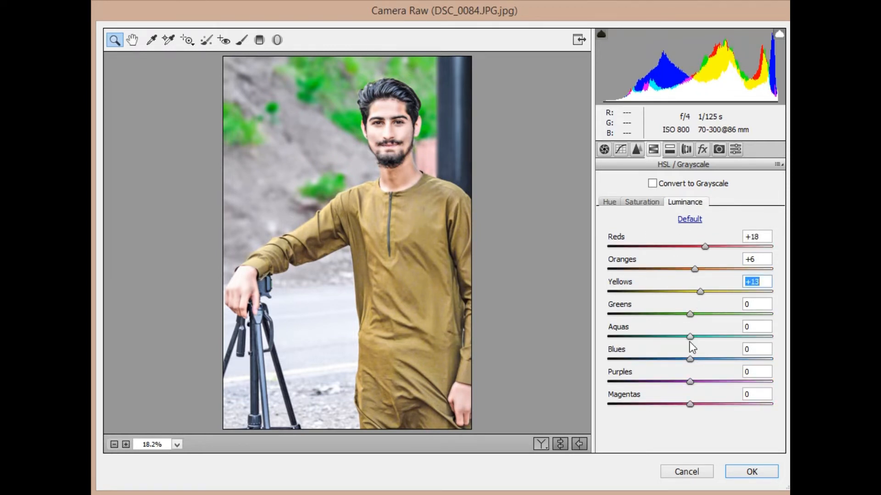
{"action": "left_click_drag", "start_coordinate": [693, 359], "coordinate": [627, 374]}
{"action": "left_click_drag", "start_coordinate": [690, 382], "coordinate": [627, 397]}
{"action": "left_click", "coordinate": [644, 203]}
{"action": "left_click_drag", "start_coordinate": [689, 360], "coordinate": [660, 374]}
- Darken the photo's four corners with inward graduated filters at Exposure -1.20, Contrast +4, Saturation +18 and Sharpness +33, and apply Camera Raw
{"action": "left_click", "coordinate": [260, 40]}
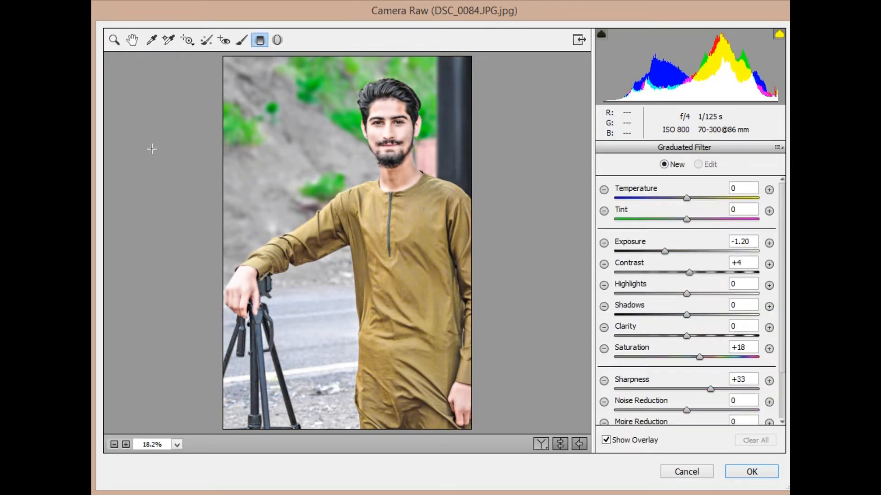
{"action": "left_click_drag", "start_coordinate": [152, 146], "coordinate": [267, 231]}
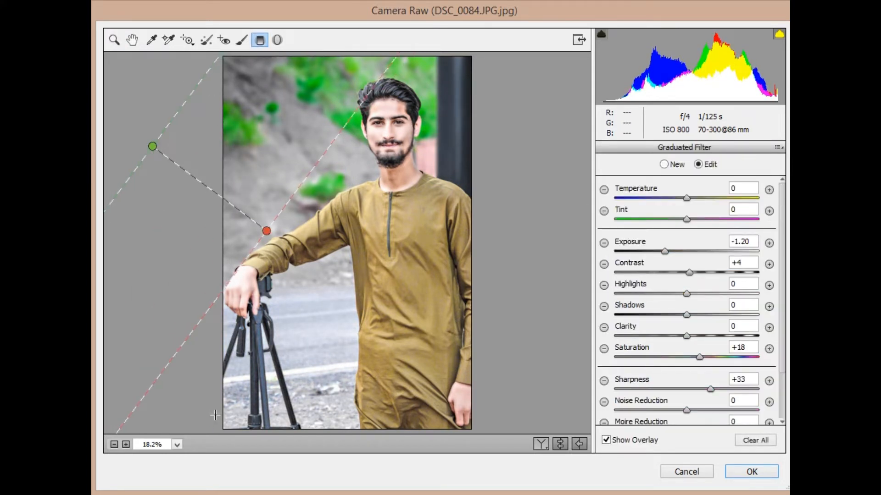
{"action": "left_click_drag", "start_coordinate": [214, 413], "coordinate": [360, 340]}
{"action": "left_click_drag", "start_coordinate": [506, 388], "coordinate": [346, 255]}
{"action": "left_click_drag", "start_coordinate": [406, 307], "coordinate": [422, 334]}
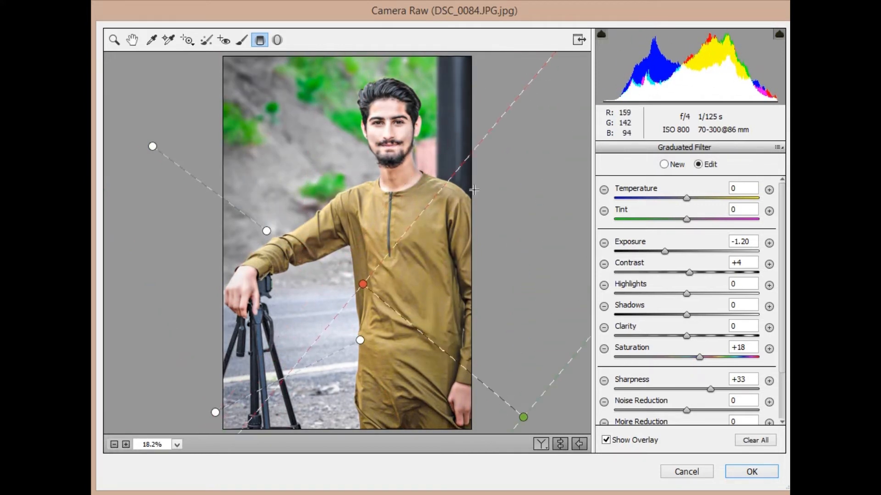
{"action": "left_click_drag", "start_coordinate": [493, 69], "coordinate": [402, 163]}
{"action": "left_click_drag", "start_coordinate": [431, 132], "coordinate": [432, 106]}
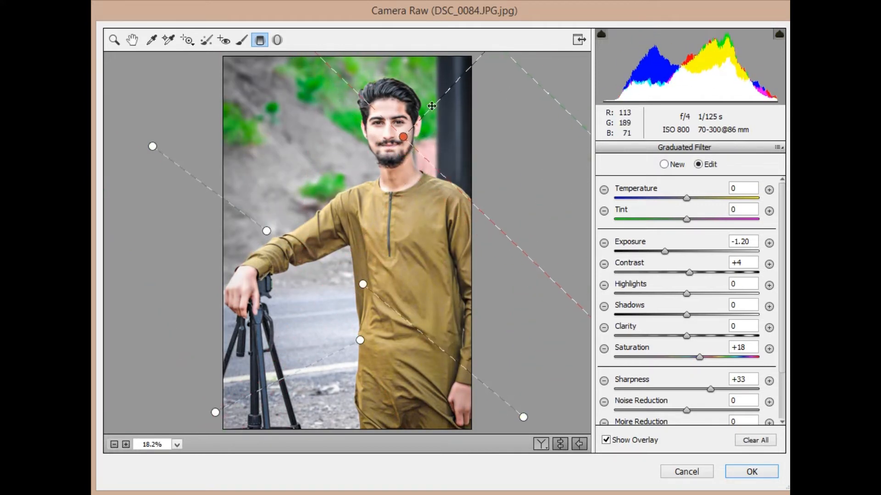
{"action": "left_click_drag", "start_coordinate": [200, 108], "coordinate": [282, 161]}
{"action": "left_click", "coordinate": [753, 472]}
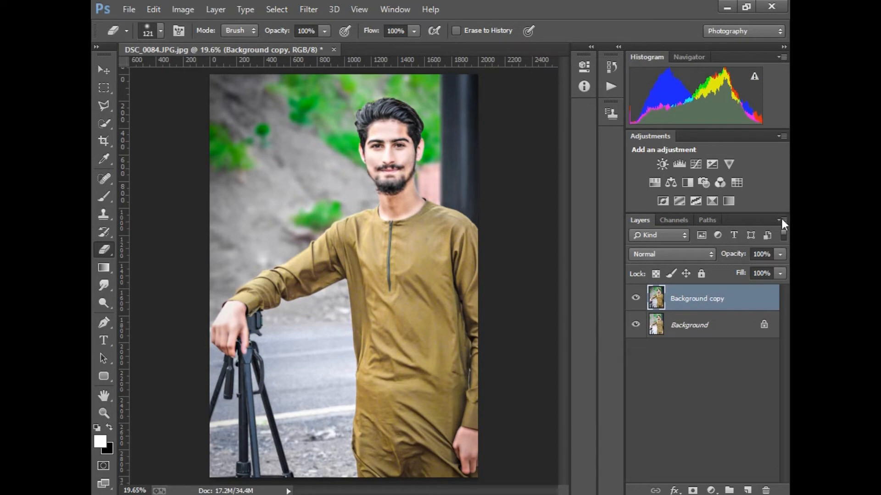
- Flatten the colour-graded image and duplicate its Background layer for retouching the face at 100% zoom
{"action": "left_click", "coordinate": [784, 224]}
{"action": "left_click", "coordinate": [651, 368]}
{"action": "left_click", "coordinate": [105, 415]}
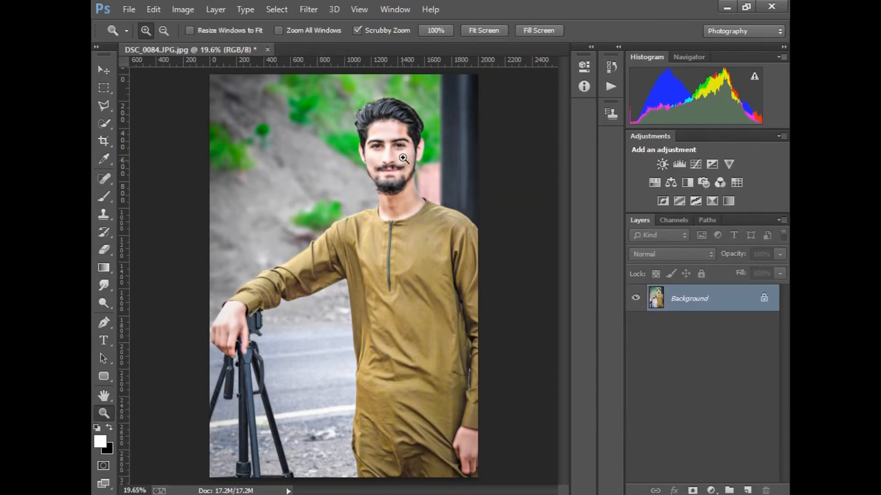
{"action": "left_click_drag", "start_coordinate": [405, 158], "coordinate": [505, 254]}
{"action": "scroll", "coordinate": [401, 222], "scroll_direction": "up", "scroll_amount": 3}
{"action": "left_click", "coordinate": [334, 160]}
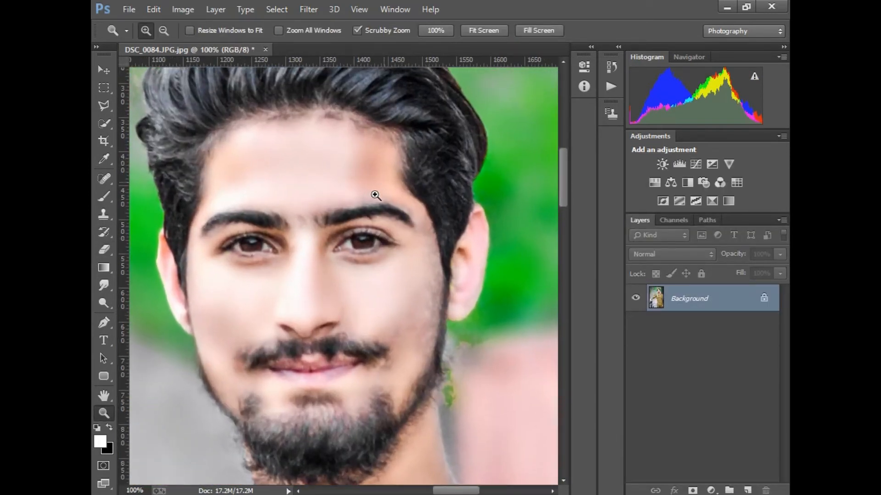
{"action": "left_click_drag", "start_coordinate": [727, 307], "coordinate": [748, 490]}
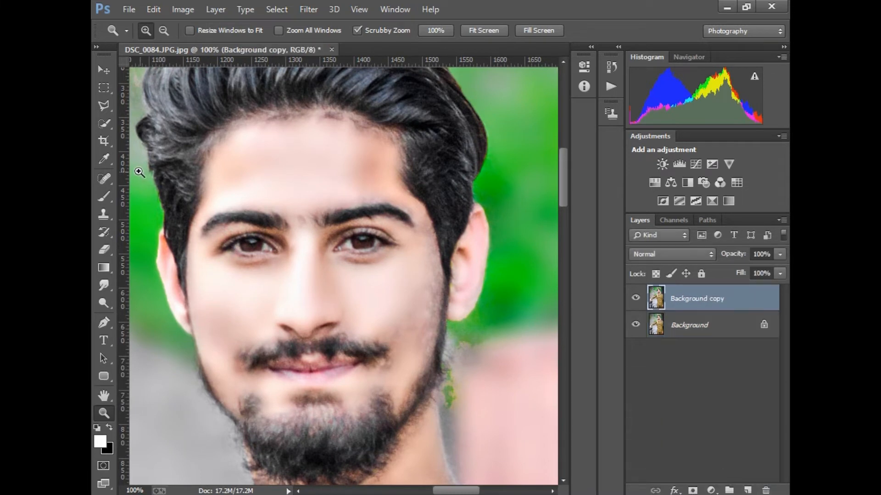
- Sample the forehead's light skin tone as the foreground colour and choose the Mixer Brush tool
{"action": "left_click", "coordinate": [113, 164]}
{"action": "left_click", "coordinate": [328, 188]}
{"action": "left_click", "coordinate": [104, 196]}
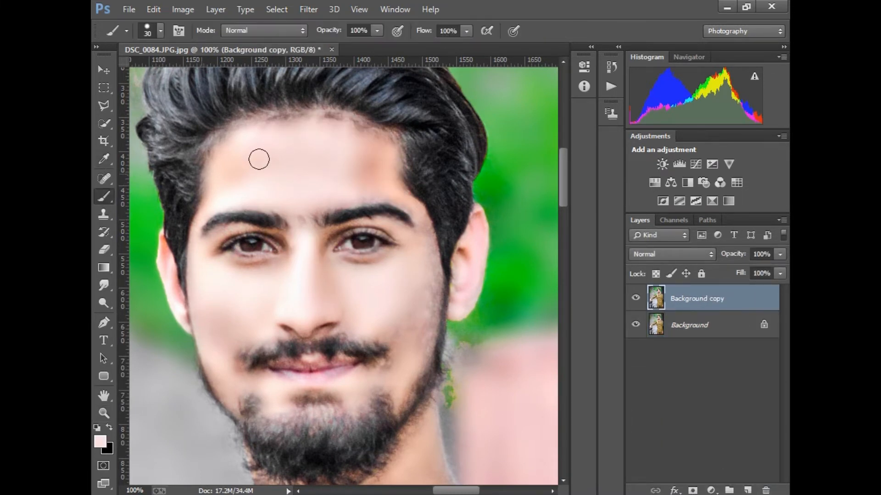
{"action": "right_click", "coordinate": [349, 153]}
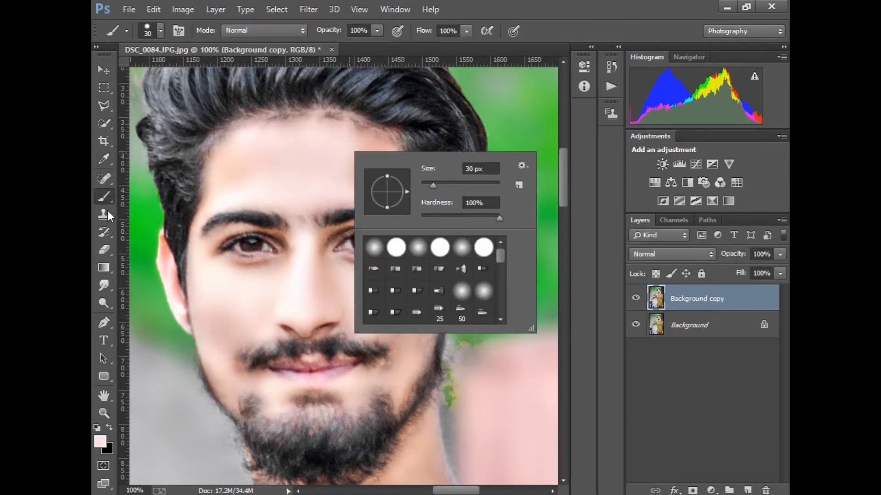
{"action": "left_click", "coordinate": [104, 197]}
{"action": "right_click", "coordinate": [104, 197]}
{"action": "left_click", "coordinate": [177, 233]}
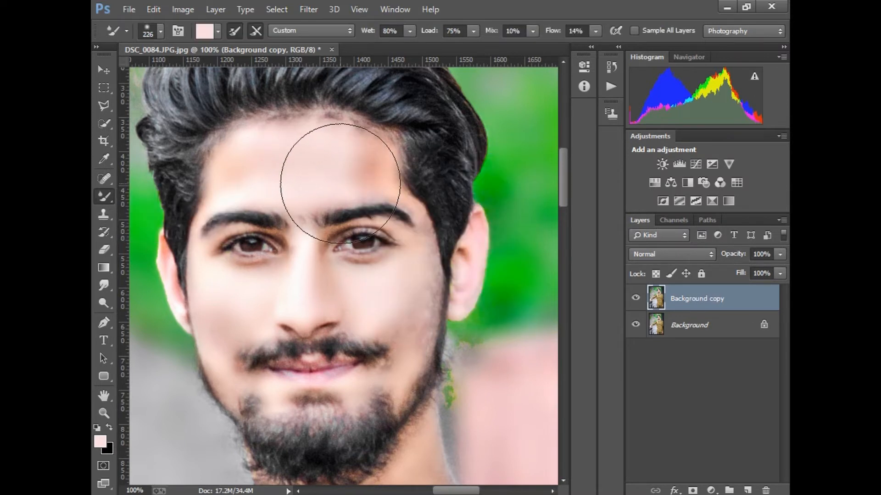
- Blend the darker patches of the forehead into the sampled skin tone with a 70 px Mixer Brush
{"action": "key", "text": "bracketleft"}
{"action": "key", "text": "bracketleft"}
{"action": "key", "text": "bracketleft"}
{"action": "key", "text": "bracketleft"}
{"action": "key", "text": "bracketleft"}
{"action": "key", "text": "bracketleft"}
{"action": "key", "text": "bracketleft"}
{"action": "key", "text": "bracketleft"}
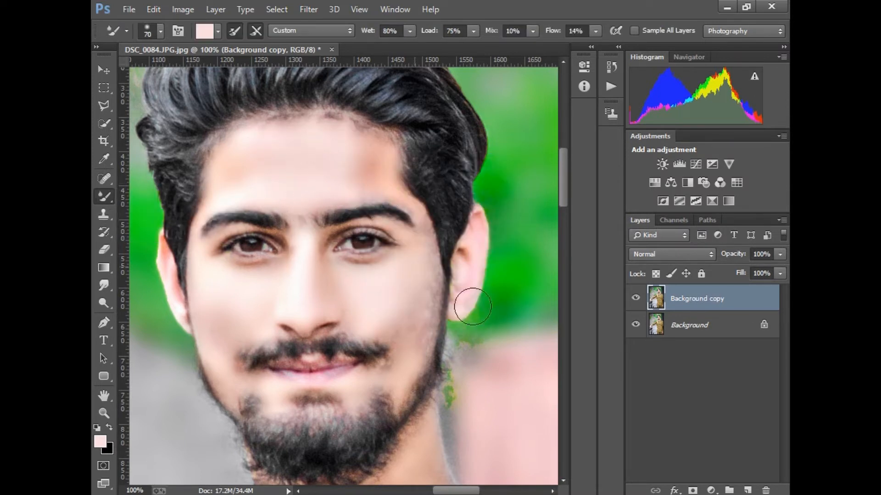
{"action": "mouse_move", "coordinate": [356, 165]}
{"action": "left_mouse_down"}
{"action": "mouse_move", "coordinate": [371, 173]}
{"action": "mouse_move", "coordinate": [338, 166]}
{"action": "mouse_move", "coordinate": [350, 180]}
{"action": "mouse_move", "coordinate": [359, 151]}
{"action": "mouse_move", "coordinate": [356, 175]}
{"action": "mouse_move", "coordinate": [314, 179]}
{"action": "mouse_move", "coordinate": [265, 166]}
{"action": "mouse_move", "coordinate": [233, 175]}
{"action": "mouse_move", "coordinate": [233, 190]}
{"action": "mouse_move", "coordinate": [227, 184]}
{"action": "mouse_move", "coordinate": [256, 159]}
{"action": "mouse_move", "coordinate": [256, 186]}
{"action": "mouse_move", "coordinate": [236, 187]}
{"action": "mouse_move", "coordinate": [276, 169]}
{"action": "left_mouse_up"}
- Sample a light skin tone from the cheek and blend the shaded areas of both cheeks with a 50–70 px Mixer Brush
{"action": "key", "text": "bracketleft"}
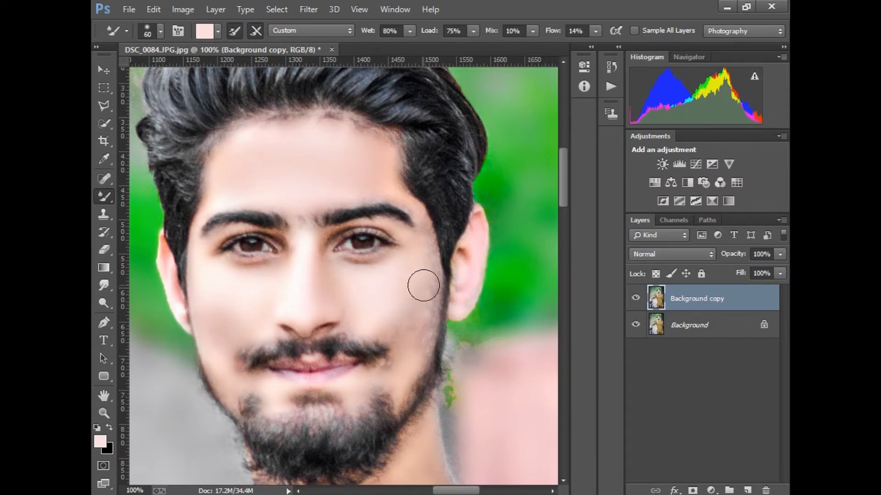
{"action": "left_click", "coordinate": [104, 159]}
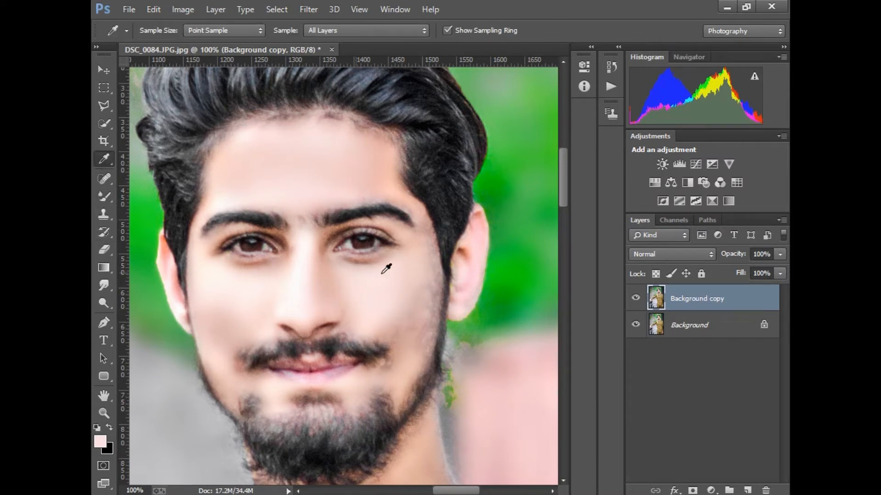
{"action": "left_click", "coordinate": [104, 196]}
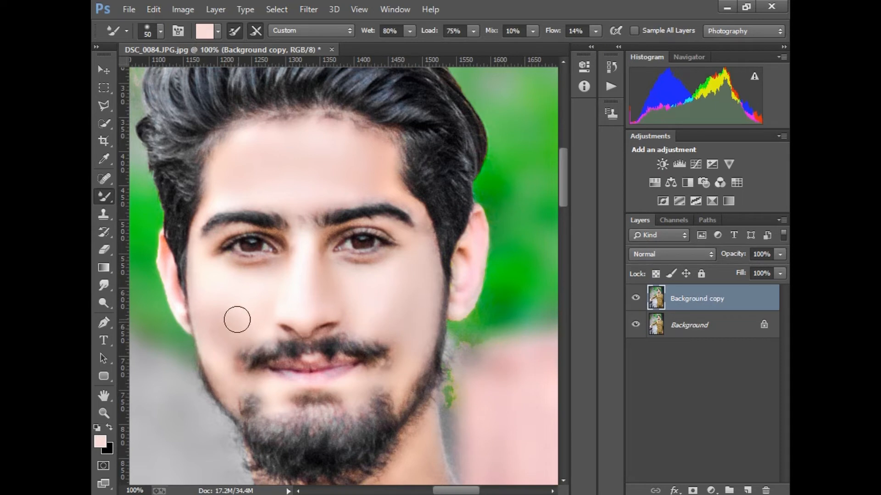
{"action": "key", "text": "bracketright"}
{"action": "key", "text": "bracketright"}
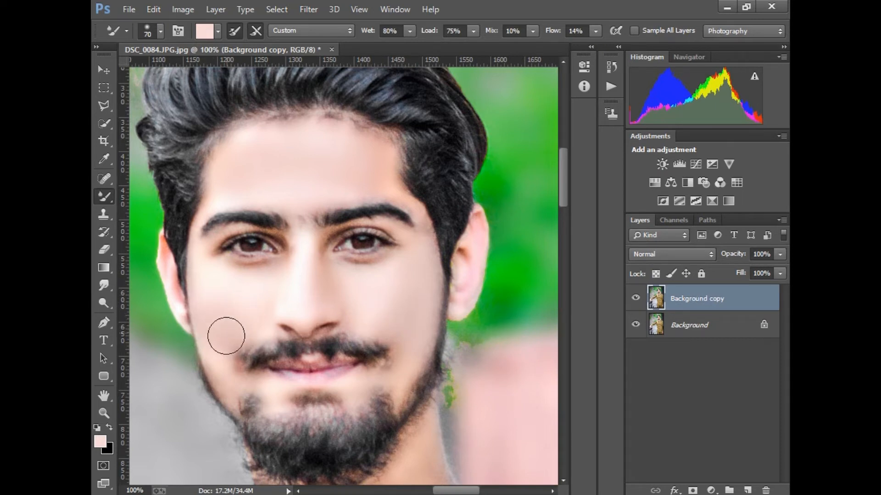
{"action": "mouse_move", "coordinate": [226, 336]}
{"action": "left_mouse_down"}
{"action": "mouse_move", "coordinate": [249, 321]}
{"action": "mouse_move", "coordinate": [218, 289]}
{"action": "mouse_move", "coordinate": [219, 307]}
{"action": "mouse_move", "coordinate": [239, 315]}
{"action": "mouse_move", "coordinate": [231, 329]}
{"action": "mouse_move", "coordinate": [219, 290]}
{"action": "mouse_move", "coordinate": [249, 291]}
{"action": "left_mouse_up"}
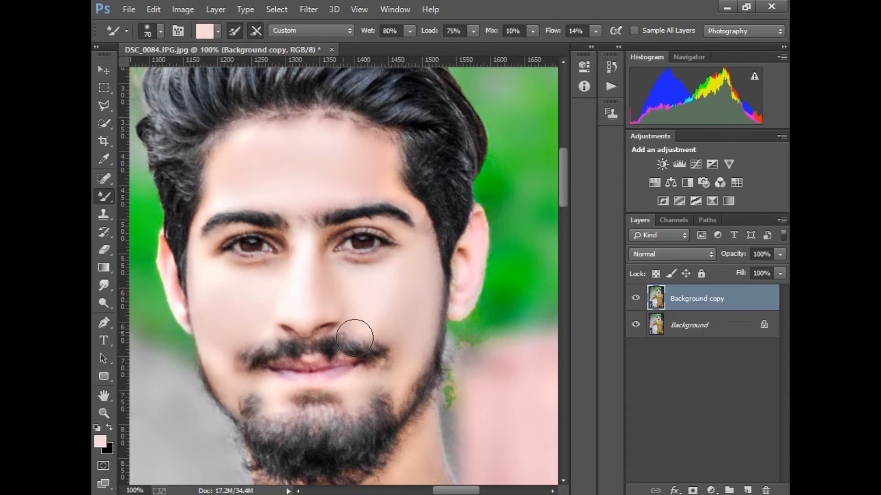
{"action": "key", "text": "bracketleft"}
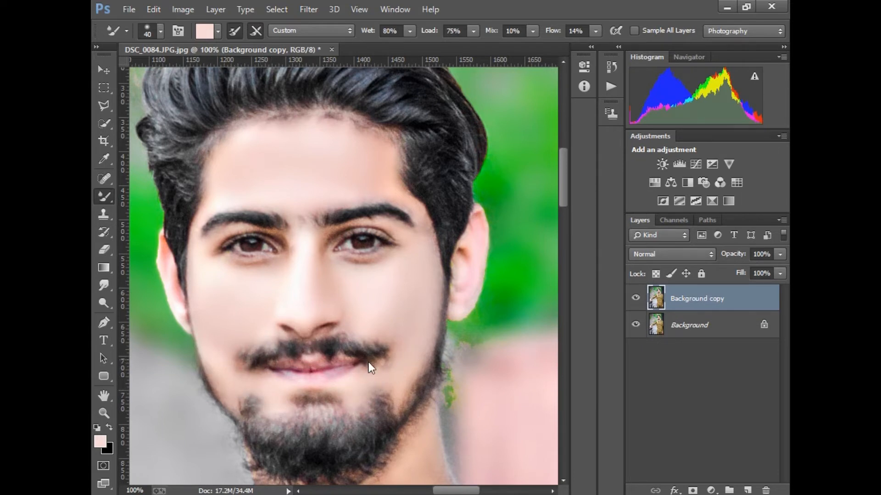
- Flatten the retouched face layer into the Background
{"action": "key", "text": "ctrl+0"}
{"action": "key", "text": "z"}
{"action": "left_click", "coordinate": [426, 204]}
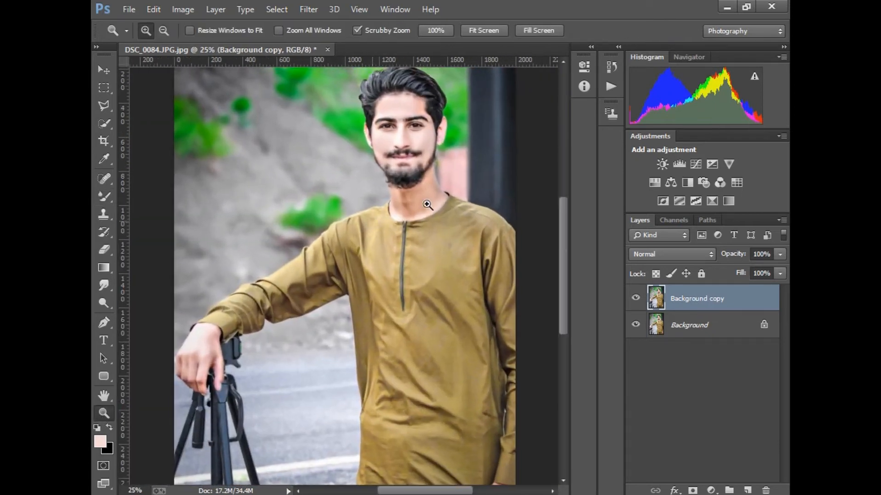
{"action": "left_click", "coordinate": [780, 255]}
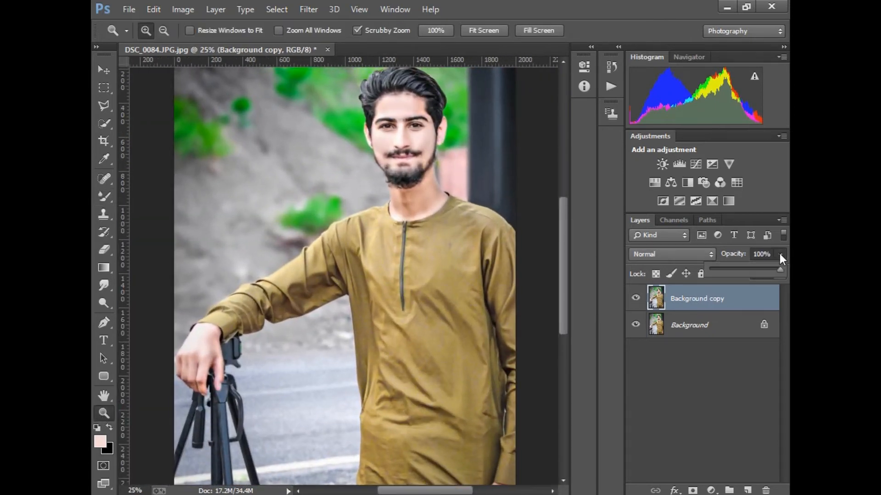
{"action": "left_click", "coordinate": [781, 220]}
{"action": "left_click", "coordinate": [673, 422]}
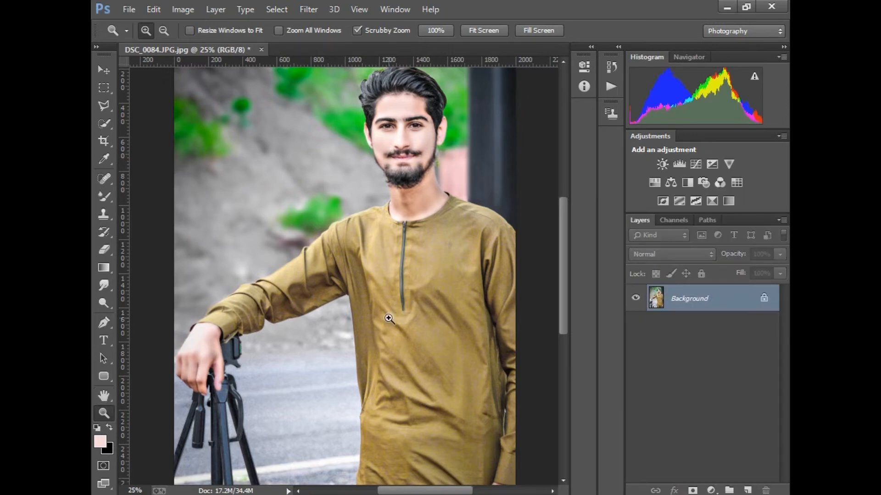
- Smooth the uneven shading on the neck with the Smudge tool at 100 px and 14% strength
{"action": "right_click", "coordinate": [389, 318]}
{"action": "mouse_move", "coordinate": [398, 152]}
{"action": "left_mouse_down"}
{"action": "mouse_move", "coordinate": [470, 242]}
{"action": "mouse_move", "coordinate": [541, 257]}
{"action": "left_mouse_up"}
{"action": "left_click", "coordinate": [103, 285]}
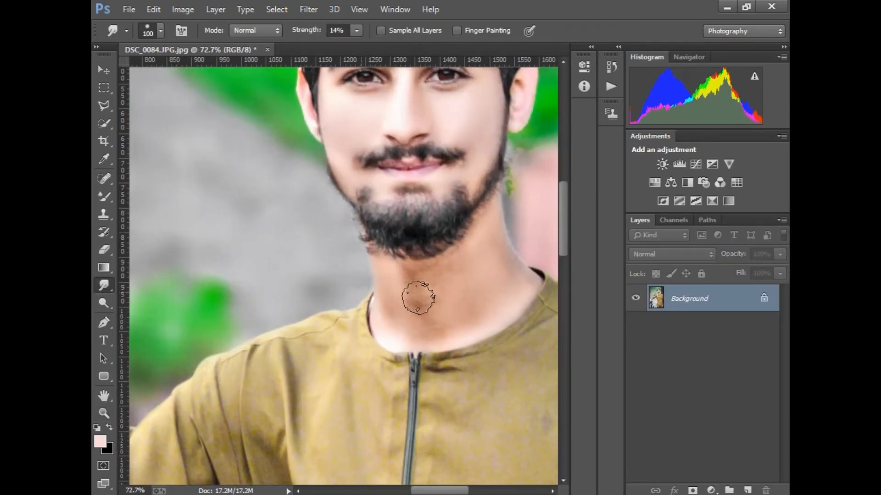
{"action": "mouse_move", "coordinate": [418, 298]}
{"action": "left_mouse_down"}
{"action": "mouse_move", "coordinate": [446, 262]}
{"action": "mouse_move", "coordinate": [409, 282]}
{"action": "mouse_move", "coordinate": [400, 309]}
{"action": "mouse_move", "coordinate": [410, 299]}
{"action": "mouse_move", "coordinate": [433, 310]}
{"action": "mouse_move", "coordinate": [488, 284]}
{"action": "mouse_move", "coordinate": [391, 343]}
{"action": "mouse_move", "coordinate": [475, 300]}
{"action": "mouse_move", "coordinate": [484, 279]}
{"action": "mouse_move", "coordinate": [442, 284]}
{"action": "mouse_move", "coordinate": [485, 278]}
{"action": "mouse_move", "coordinate": [426, 310]}
{"action": "left_mouse_up"}
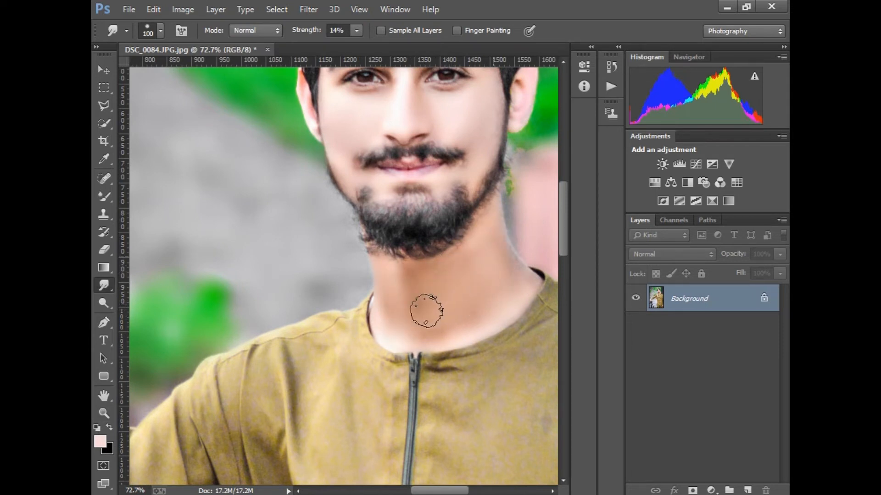
- Duplicate the Background layer and open the copy in the Liquify filter
{"action": "left_click", "coordinate": [104, 413]}
{"action": "right_click", "coordinate": [306, 329]}
{"action": "left_click", "coordinate": [321, 334]}
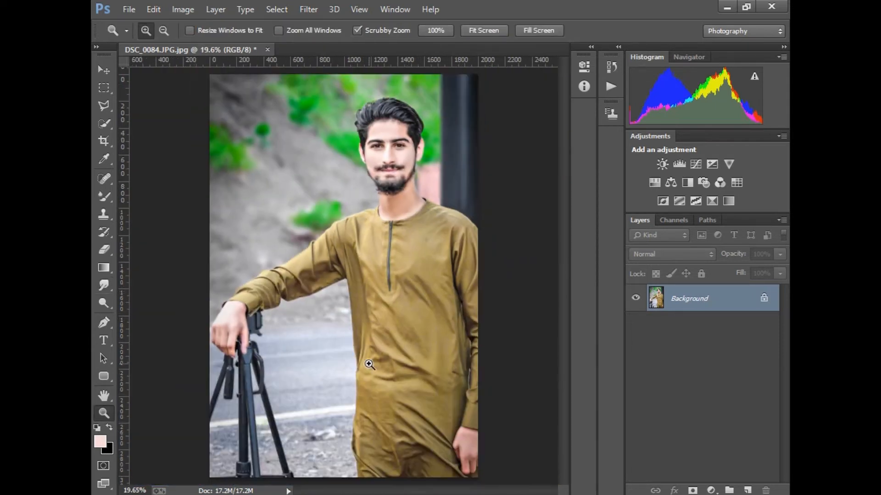
{"action": "left_click_drag", "start_coordinate": [688, 298], "coordinate": [748, 490]}
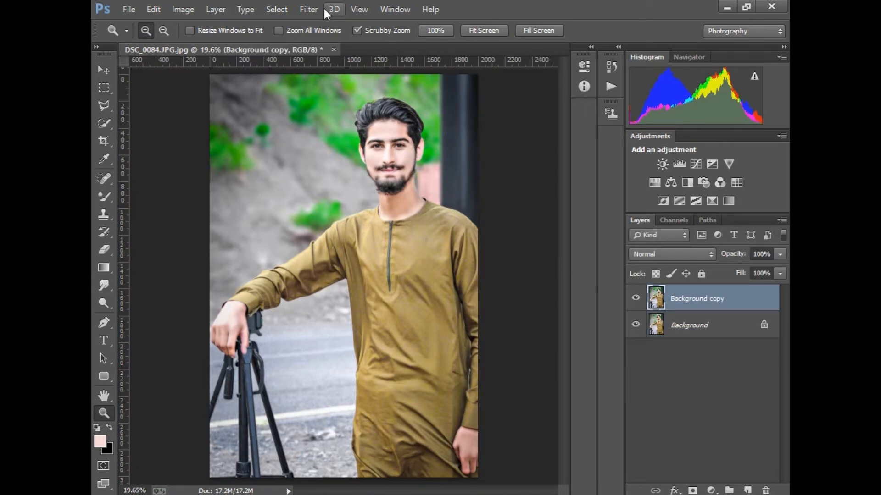
{"action": "left_click", "coordinate": [308, 9]}
{"action": "left_click", "coordinate": [321, 115]}
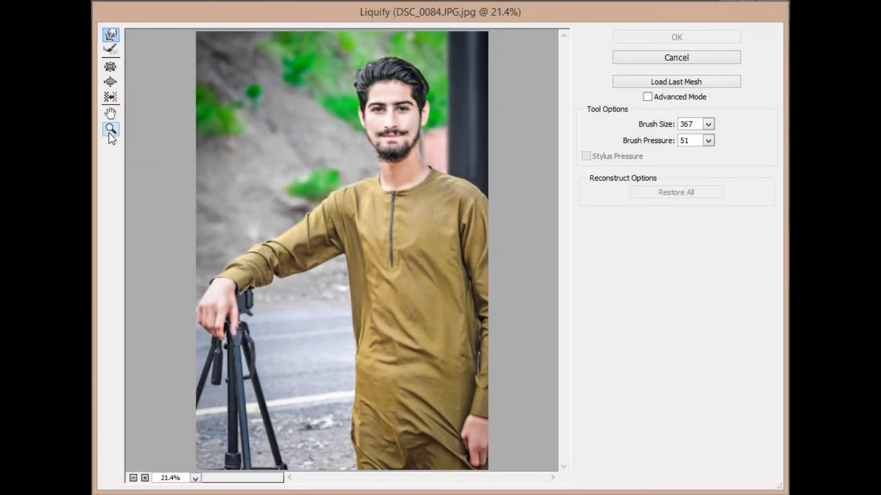
- Push the outer edge of the hair upward with Forward Warp at brush size 367 and pressure 51
{"action": "left_click", "coordinate": [110, 132]}
{"action": "left_click_drag", "start_coordinate": [335, 48], "coordinate": [449, 153]}
{"action": "scroll", "coordinate": [460, 173], "scroll_direction": "up", "scroll_amount": 1}
{"action": "left_click", "coordinate": [111, 39]}
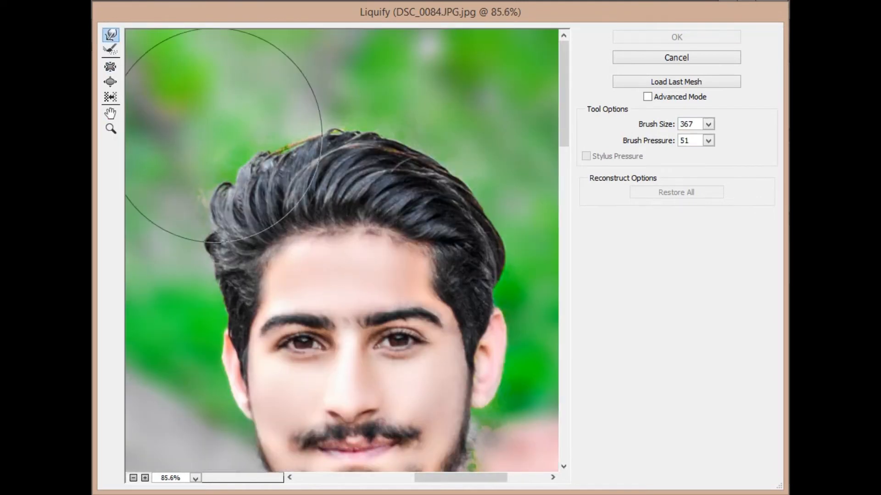
{"action": "mouse_move", "coordinate": [206, 188]}
{"action": "left_mouse_down"}
{"action": "mouse_move", "coordinate": [209, 174]}
{"action": "mouse_move", "coordinate": [217, 178]}
{"action": "left_mouse_up"}
{"action": "mouse_move", "coordinate": [274, 157]}
{"action": "left_mouse_down"}
{"action": "mouse_move", "coordinate": [283, 135]}
{"action": "mouse_move", "coordinate": [317, 132]}
{"action": "left_mouse_up"}
{"action": "left_click_drag", "start_coordinate": [354, 154], "coordinate": [369, 136]}
{"action": "left_click_drag", "start_coordinate": [411, 164], "coordinate": [424, 151]}
{"action": "left_click_drag", "start_coordinate": [464, 210], "coordinate": [457, 205]}
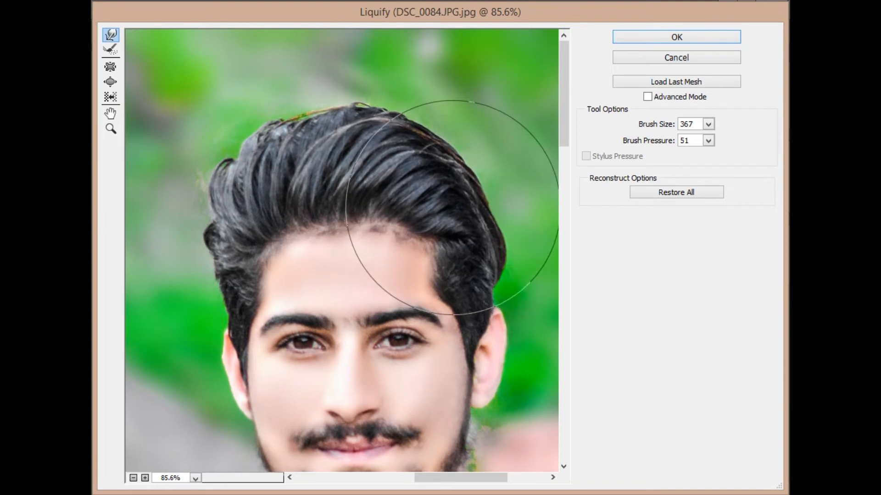
- Raise the front of the hair further, push its left side outward for more volume, and apply Liquify
{"action": "mouse_move", "coordinate": [212, 178]}
{"action": "left_mouse_down"}
{"action": "mouse_move", "coordinate": [231, 137]}
{"action": "mouse_move", "coordinate": [255, 157]}
{"action": "mouse_move", "coordinate": [265, 123]}
{"action": "mouse_move", "coordinate": [295, 149]}
{"action": "mouse_move", "coordinate": [321, 129]}
{"action": "left_mouse_up"}
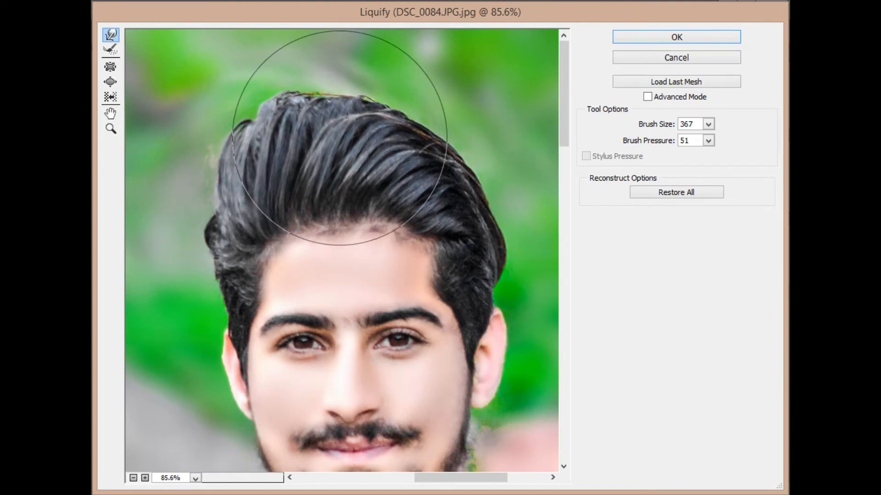
{"action": "left_click_drag", "start_coordinate": [365, 154], "coordinate": [390, 140]}
{"action": "left_click_drag", "start_coordinate": [414, 179], "coordinate": [434, 171]}
{"action": "left_click_drag", "start_coordinate": [220, 227], "coordinate": [216, 181]}
{"action": "left_click_drag", "start_coordinate": [257, 162], "coordinate": [248, 166]}
{"action": "left_click_drag", "start_coordinate": [269, 99], "coordinate": [261, 101]}
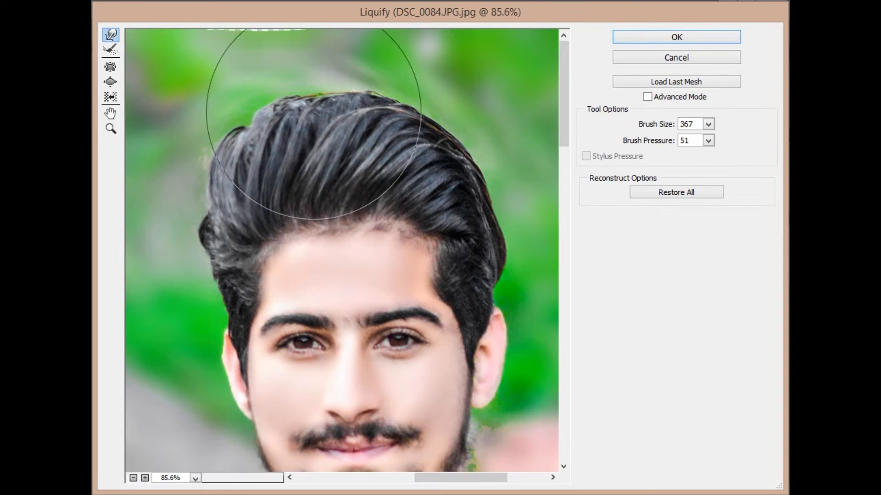
{"action": "left_click_drag", "start_coordinate": [314, 110], "coordinate": [304, 115]}
{"action": "left_click_drag", "start_coordinate": [261, 169], "coordinate": [252, 169]}
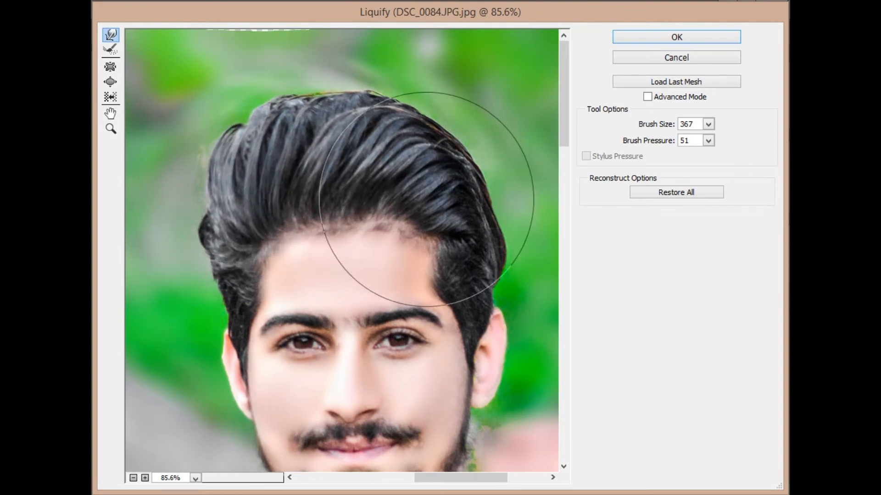
{"action": "left_click", "coordinate": [111, 129]}
{"action": "right_click", "coordinate": [349, 201]}
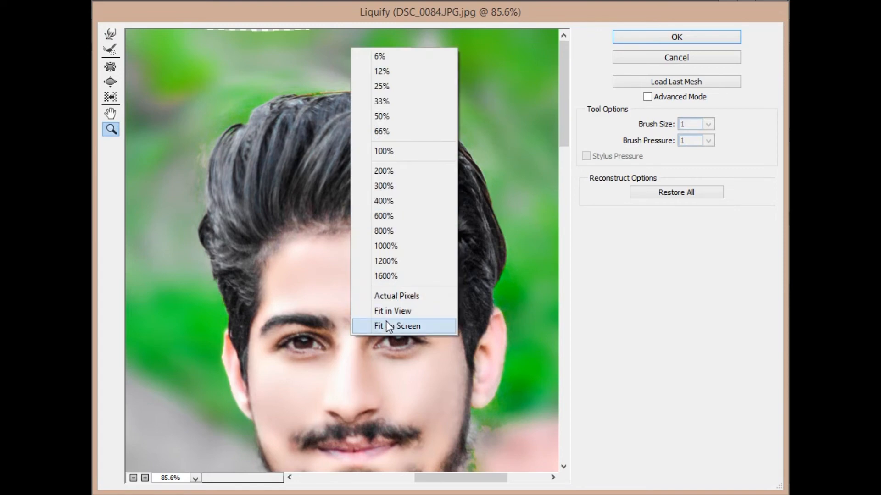
{"action": "left_click", "coordinate": [388, 326]}
{"action": "left_click", "coordinate": [672, 36]}
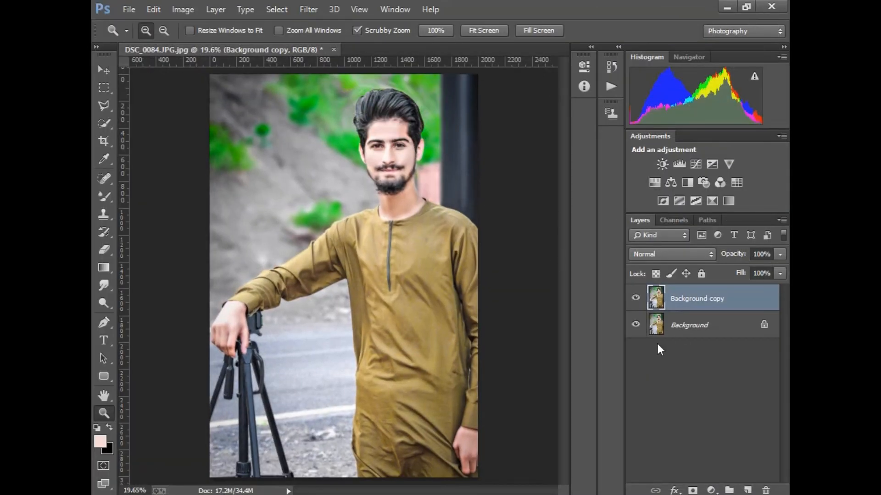
- Compare the reshaped hair with the original by toggling the copy's visibility, and flatten the image
{"action": "left_click", "coordinate": [636, 298]}
{"action": "left_click", "coordinate": [636, 298]}
{"action": "left_click", "coordinate": [786, 221]}
{"action": "left_click", "coordinate": [639, 408]}
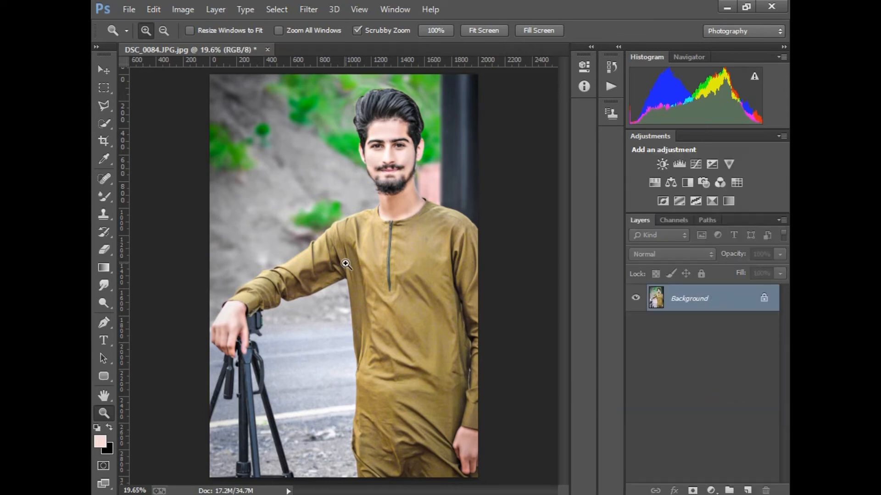
- Duplicate the flattened Background layer and open the copy in Imagenomic's Noiseware filter to treat the grainy shirt fabric
{"action": "left_click", "coordinate": [374, 240]}
{"action": "left_click", "coordinate": [384, 228]}
{"action": "left_click", "coordinate": [384, 227]}
{"action": "left_click", "coordinate": [384, 223]}
{"action": "right_click", "coordinate": [385, 228]}
{"action": "left_click", "coordinate": [444, 239]}
{"action": "left_click_drag", "start_coordinate": [738, 306], "coordinate": [701, 299]}
{"action": "left_click_drag", "start_coordinate": [385, 279], "coordinate": [474, 365]}
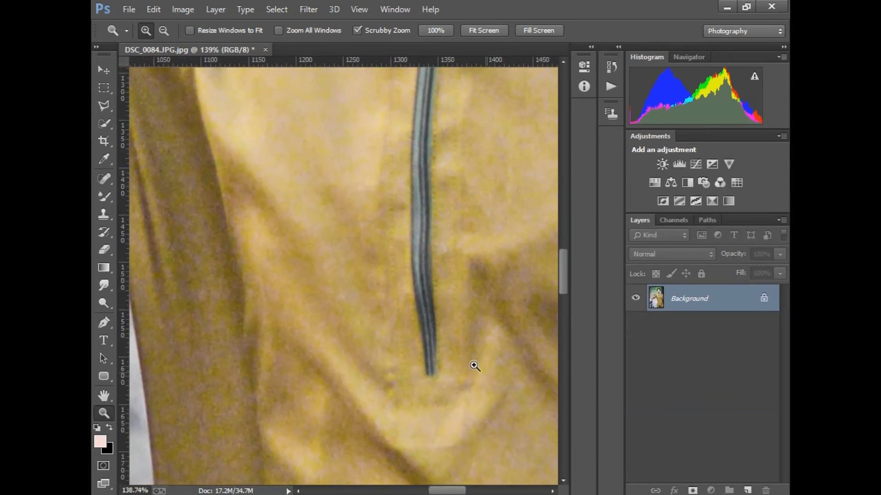
{"action": "left_click_drag", "start_coordinate": [721, 305], "coordinate": [747, 491]}
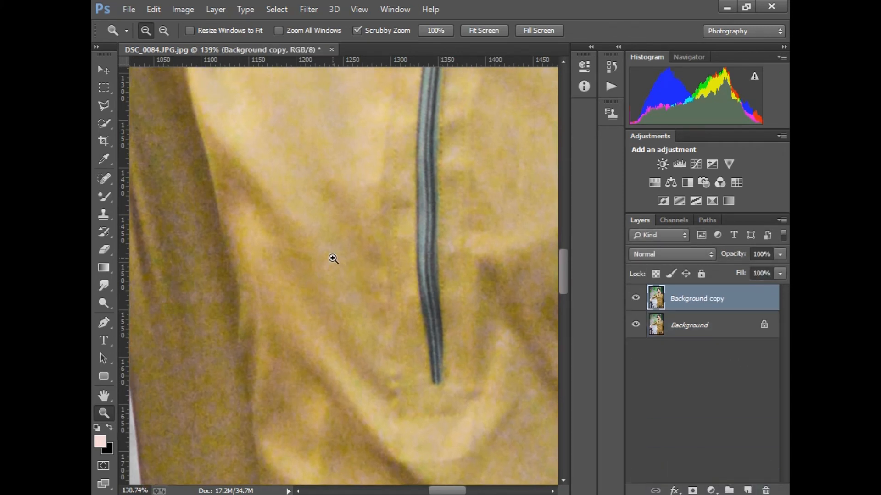
{"action": "left_click", "coordinate": [334, 243]}
{"action": "left_click", "coordinate": [309, 9]}
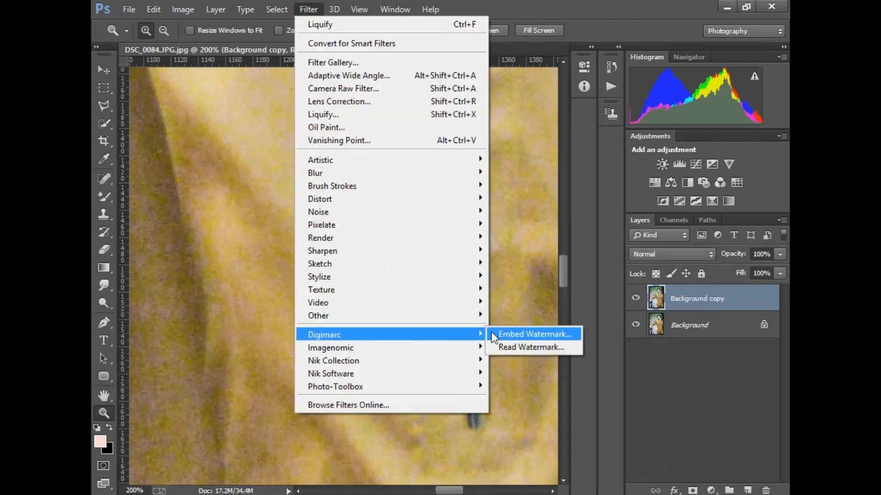
{"action": "left_click", "coordinate": [518, 349]}
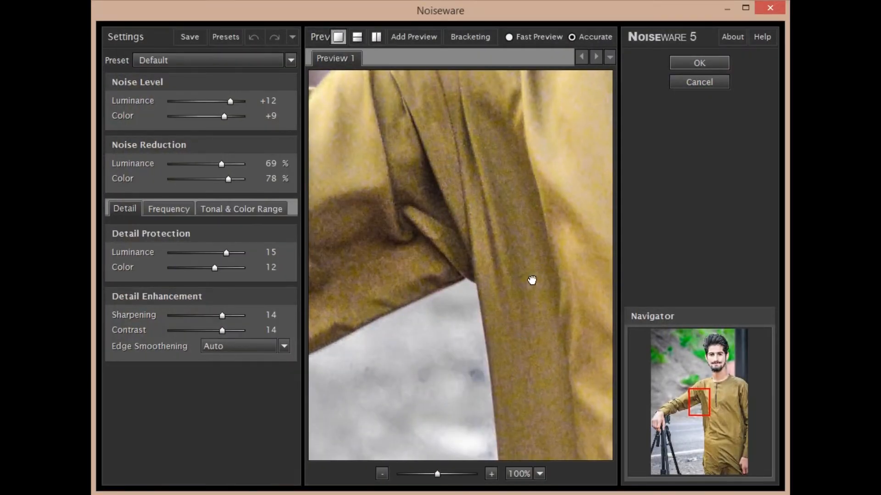
- Set Noiseware's Detail Enhancement to Sharpening 0 and Contrast 14, and Detail Protection to Luminance 2 and Color 7
{"action": "left_click_drag", "start_coordinate": [532, 280], "coordinate": [462, 324]}
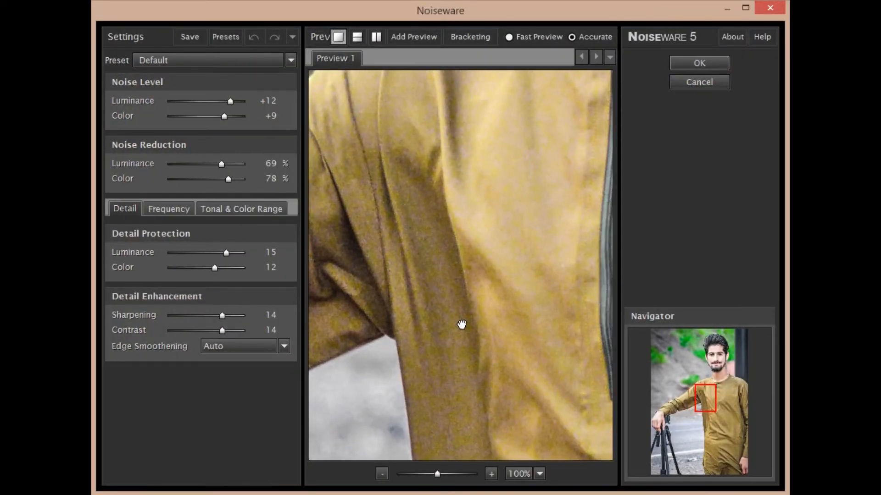
{"action": "left_click_drag", "start_coordinate": [222, 320], "coordinate": [156, 323]}
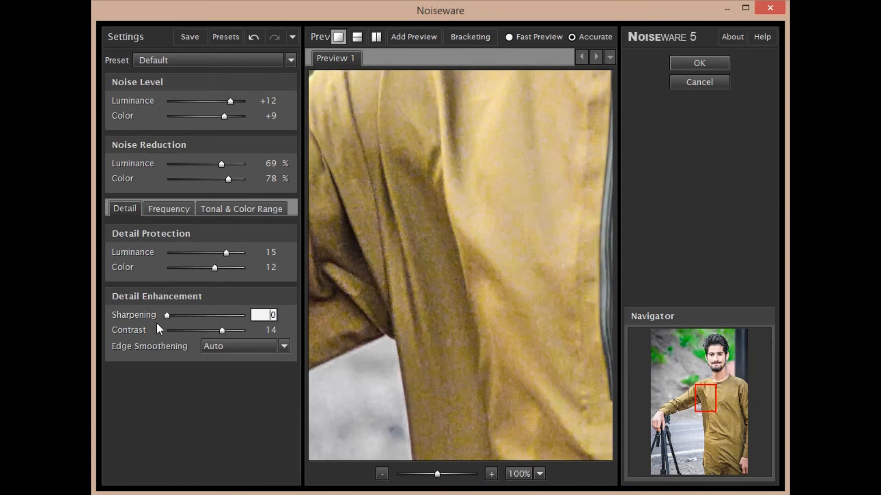
{"action": "mouse_move", "coordinate": [216, 331]}
{"action": "left_mouse_down"}
{"action": "mouse_move", "coordinate": [169, 335]}
{"action": "mouse_move", "coordinate": [241, 331]}
{"action": "mouse_move", "coordinate": [222, 332]}
{"action": "left_mouse_up"}
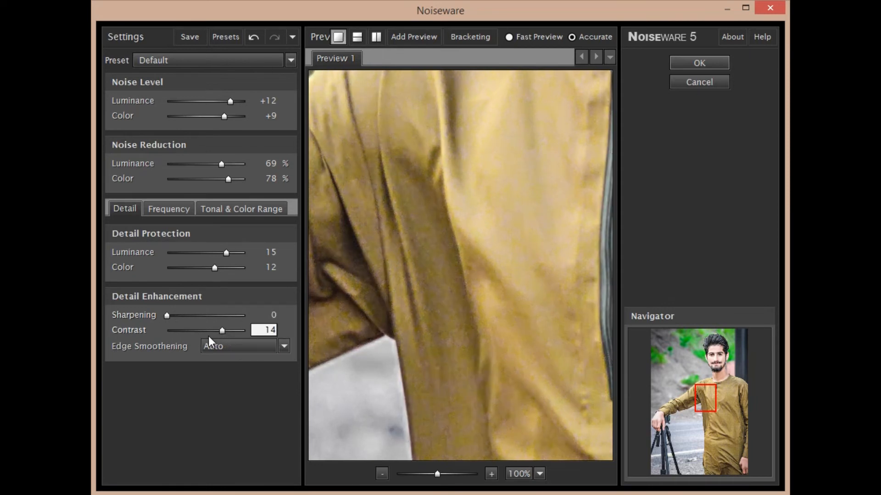
{"action": "left_click_drag", "start_coordinate": [215, 268], "coordinate": [175, 262]}
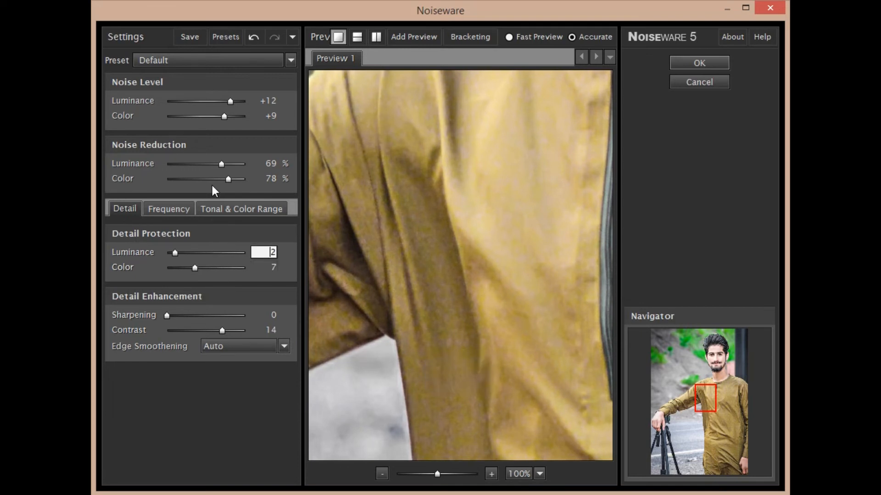
- Set Noise Reduction to Luminance 100% and Color 13%, and Noise Level to Luminance +20 and Color -19
{"action": "left_click_drag", "start_coordinate": [212, 185], "coordinate": [177, 182]}
{"action": "left_click", "coordinate": [185, 163]}
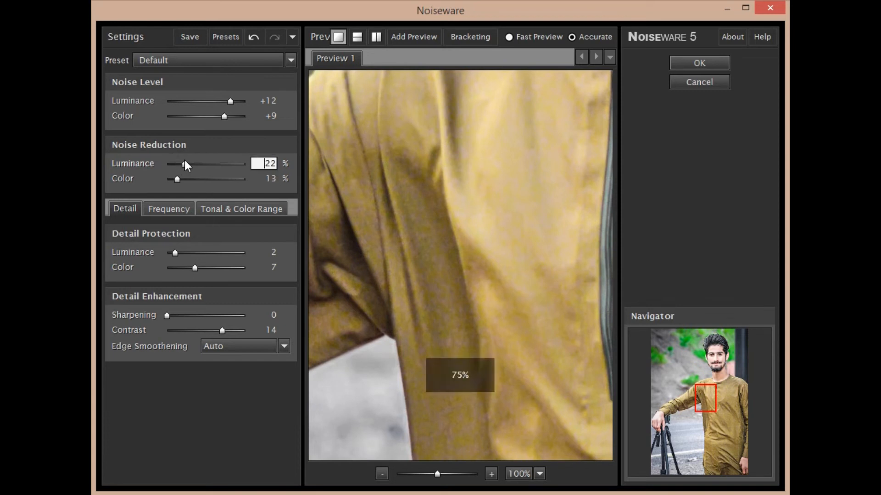
{"action": "left_click_drag", "start_coordinate": [231, 163], "coordinate": [258, 165]}
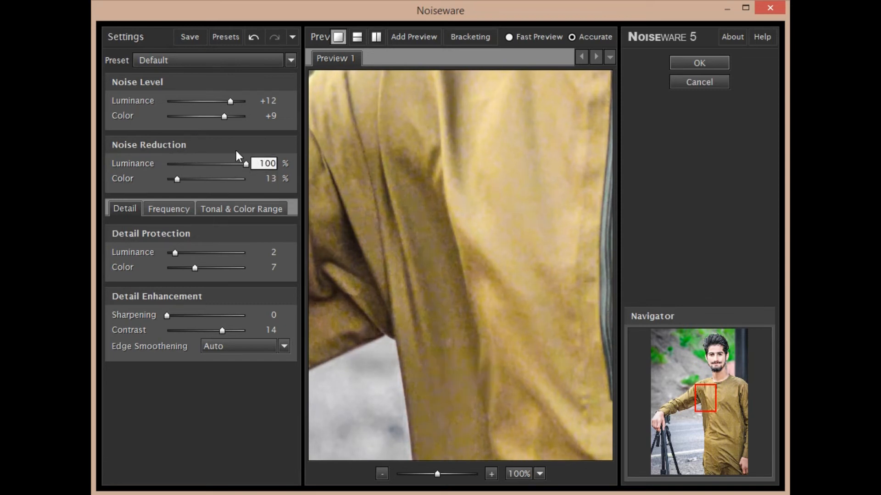
{"action": "left_click_drag", "start_coordinate": [228, 102], "coordinate": [168, 126]}
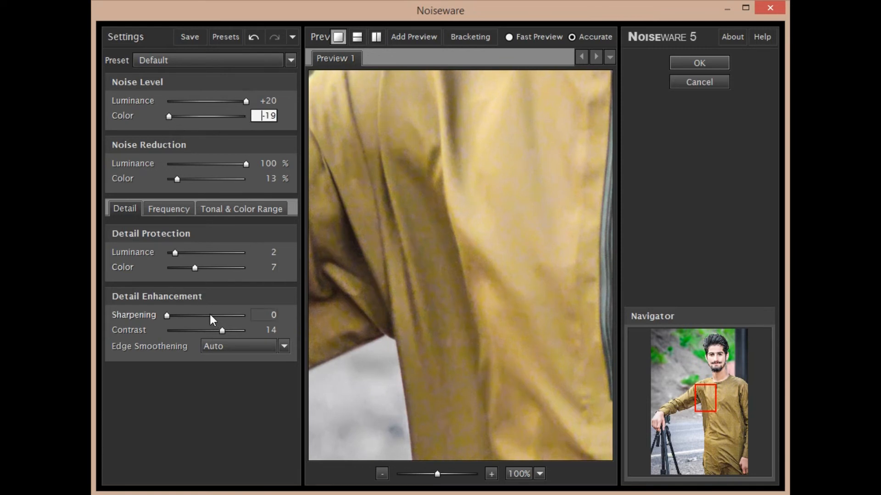
{"action": "left_click_drag", "start_coordinate": [210, 315], "coordinate": [259, 315]}
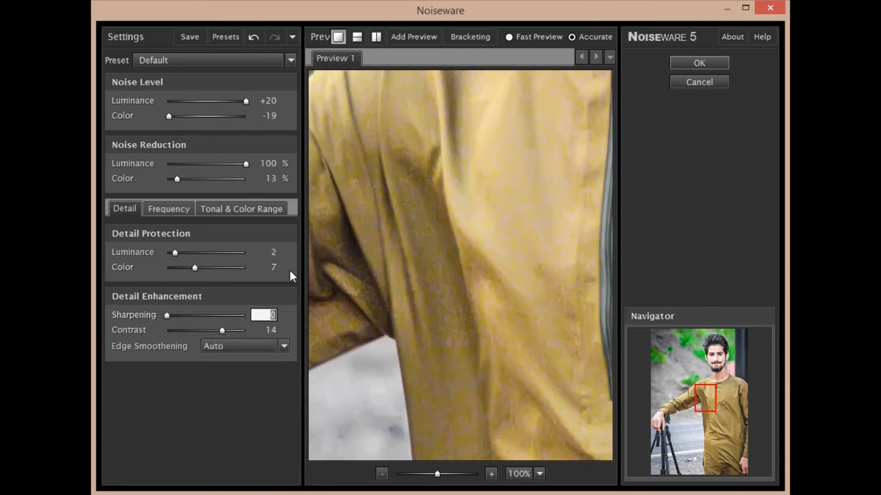
- Apply the Noiseware noise reduction to the Background copy layer and flatten the image
{"action": "left_click", "coordinate": [224, 331]}
{"action": "left_click", "coordinate": [699, 62]}
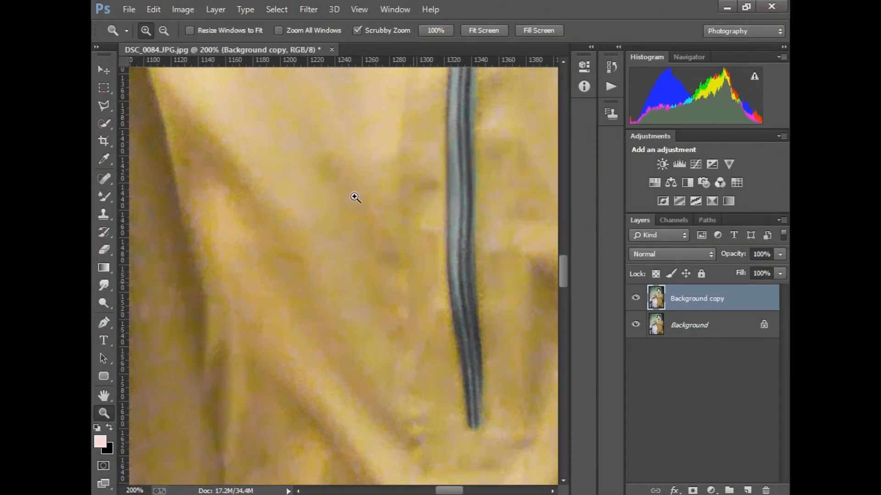
{"action": "left_click", "coordinate": [354, 197]}
{"action": "right_click", "coordinate": [356, 209]}
{"action": "left_click", "coordinate": [384, 218]}
{"action": "left_click_drag", "start_coordinate": [406, 144], "coordinate": [483, 234]}
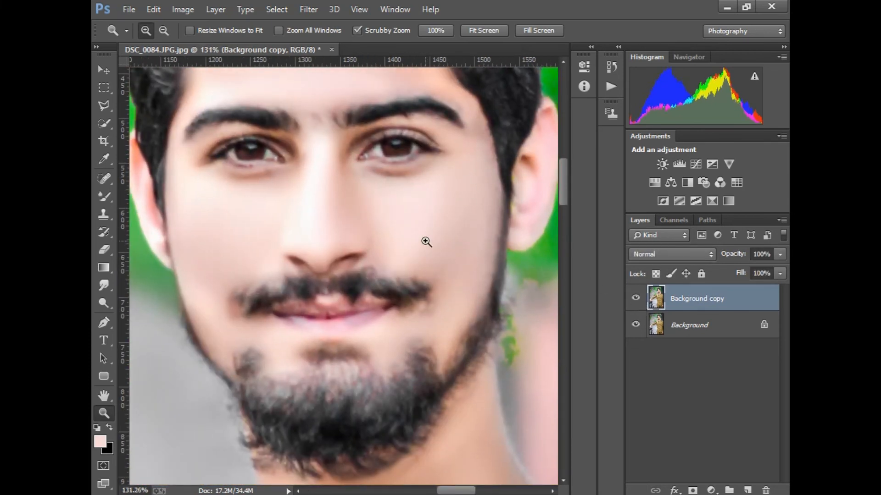
{"action": "right_click", "coordinate": [425, 242]}
{"action": "left_click", "coordinate": [452, 248]}
{"action": "left_click", "coordinate": [781, 219]}
{"action": "left_click", "coordinate": [695, 423]}
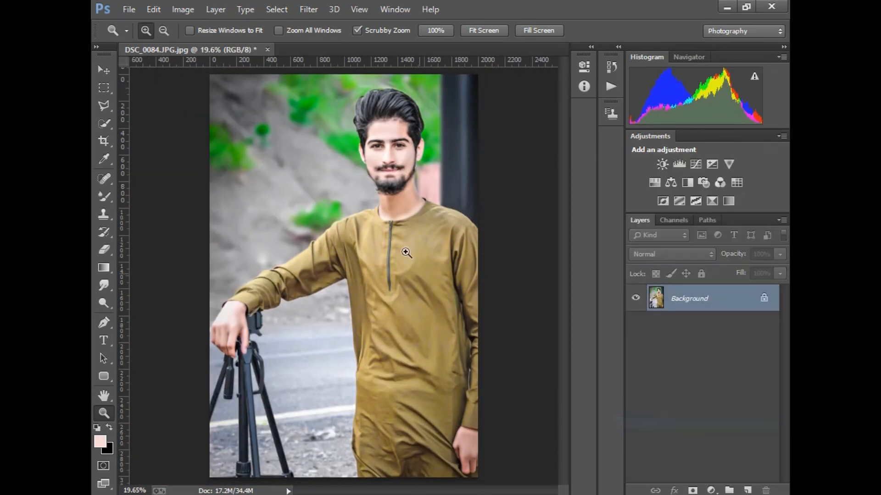
- Switch to the Brush tool and choose the round iris-texture brush tip for the eyes
{"action": "left_click_drag", "start_coordinate": [398, 140], "coordinate": [382, 212]}
{"action": "scroll", "coordinate": [382, 213], "scroll_direction": "up", "scroll_amount": 1}
{"action": "left_click", "coordinate": [104, 197]}
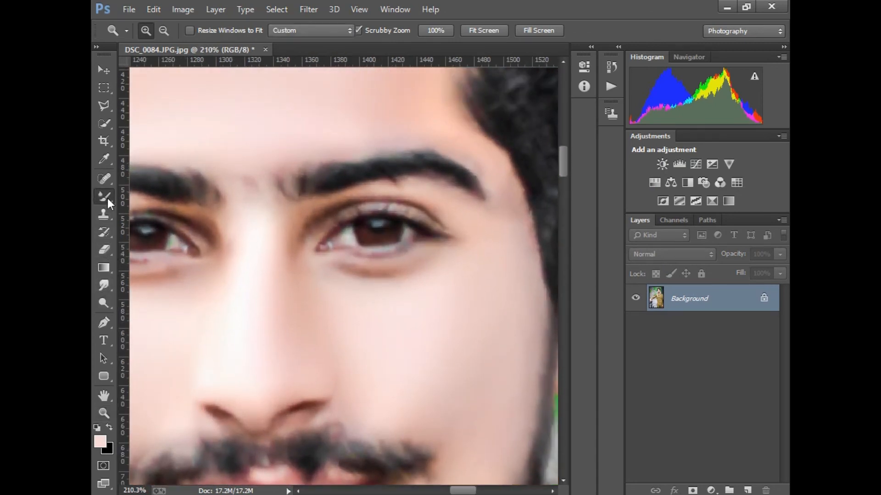
{"action": "right_click", "coordinate": [104, 198]}
{"action": "left_click", "coordinate": [158, 191]}
{"action": "right_click", "coordinate": [320, 227]}
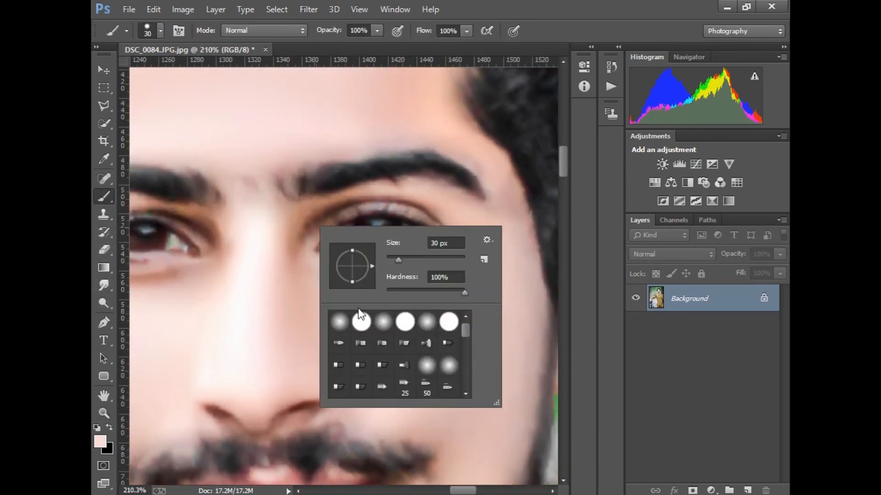
{"action": "scroll", "coordinate": [400, 350], "scroll_direction": "down", "scroll_amount": 1}
{"action": "scroll", "coordinate": [400, 353], "scroll_direction": "down", "scroll_amount": 3}
{"action": "double_click", "coordinate": [381, 324]}
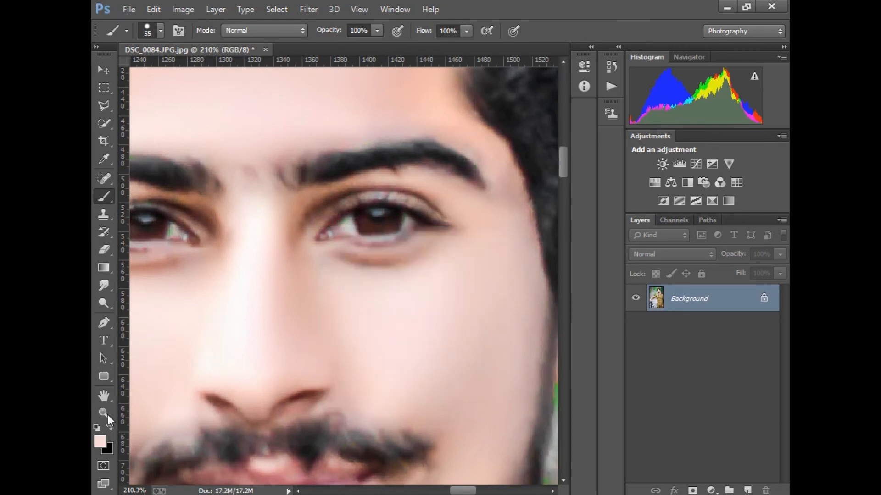
- Stamp a white iris texture at 25 px over the iris of the eye on the image's right, on a new layer
{"action": "left_click", "coordinate": [98, 428]}
{"action": "left_click", "coordinate": [109, 428]}
{"action": "left_click", "coordinate": [746, 490]}
{"action": "key", "text": "bracketleft"}
{"action": "key", "text": "bracketleft"}
{"action": "key", "text": "bracketleft"}
{"action": "key", "text": "bracketleft"}
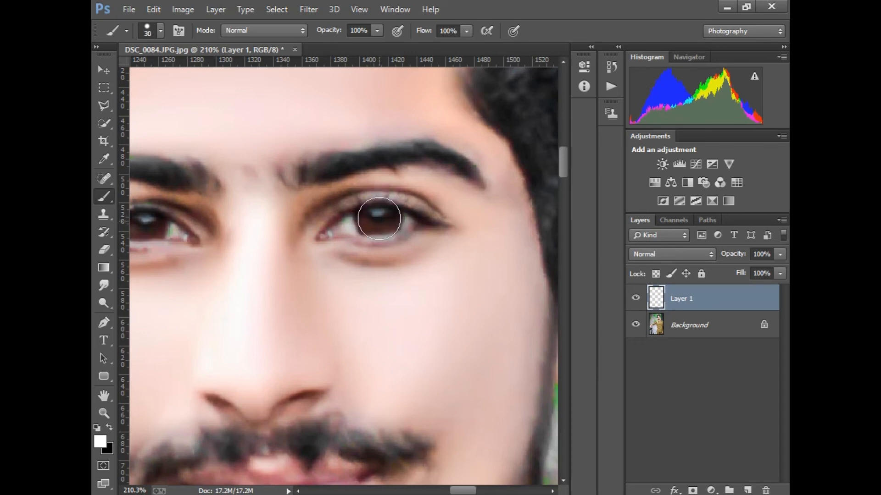
{"action": "left_click", "coordinate": [379, 220]}
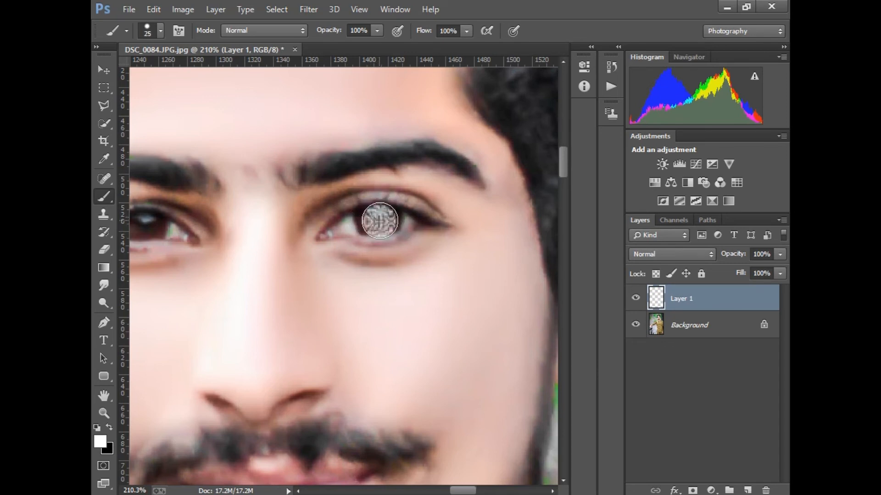
- Erase the pupil area and outer edges of the stamped iris texture with a small soft eraser of about 10 to 20 px
{"action": "left_click", "coordinate": [104, 249]}
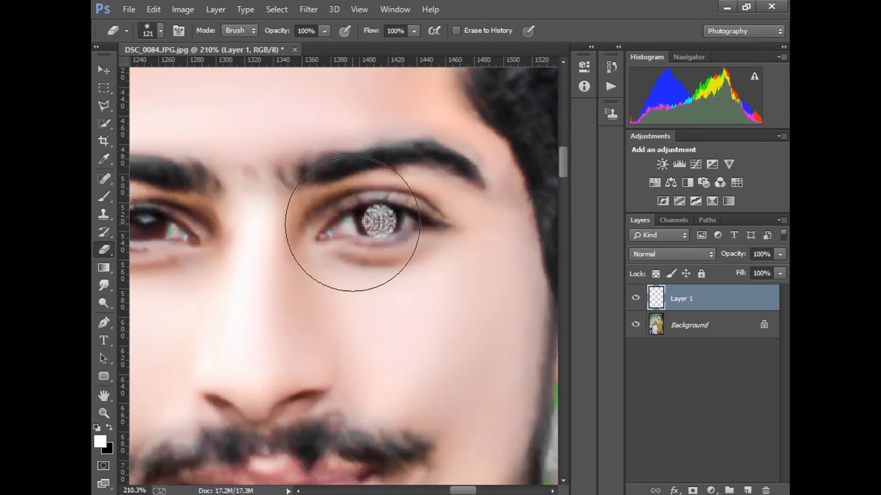
{"action": "key", "text": "bracketleft"}
{"action": "key", "text": "bracketleft"}
{"action": "key", "text": "bracketleft"}
{"action": "key", "text": "bracketleft"}
{"action": "key", "text": "bracketleft"}
{"action": "key", "text": "bracketleft"}
{"action": "key", "text": "bracketleft"}
{"action": "key", "text": "bracketleft"}
{"action": "key", "text": "bracketleft"}
{"action": "key", "text": "bracketleft"}
{"action": "key", "text": "bracketleft"}
{"action": "key", "text": "bracketleft"}
{"action": "key", "text": "bracketright"}
{"action": "left_click", "coordinate": [380, 222]}
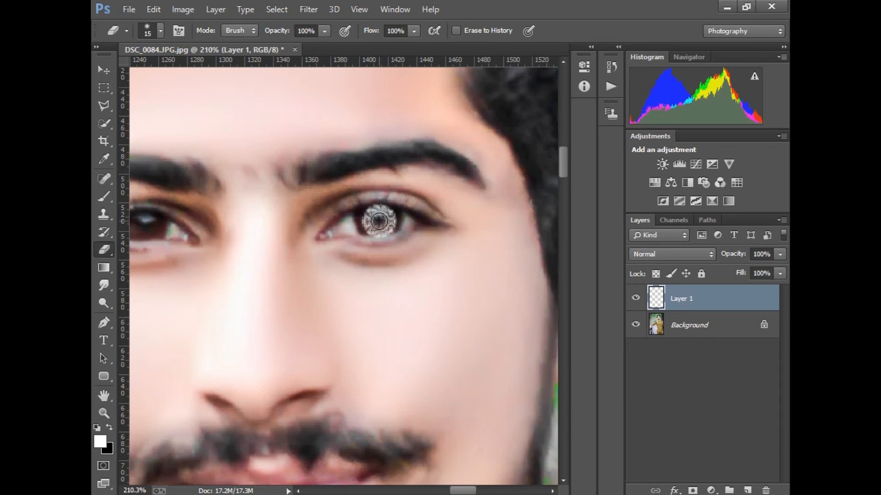
{"action": "left_click", "coordinate": [379, 222]}
{"action": "left_click", "coordinate": [379, 222]}
{"action": "left_click", "coordinate": [380, 221]}
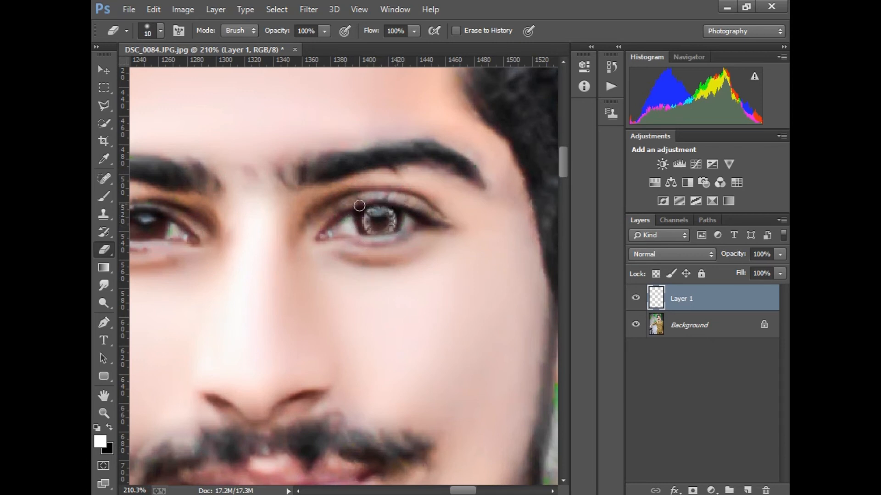
{"action": "key", "text": "bracketright"}
{"action": "key", "text": "bracketright"}
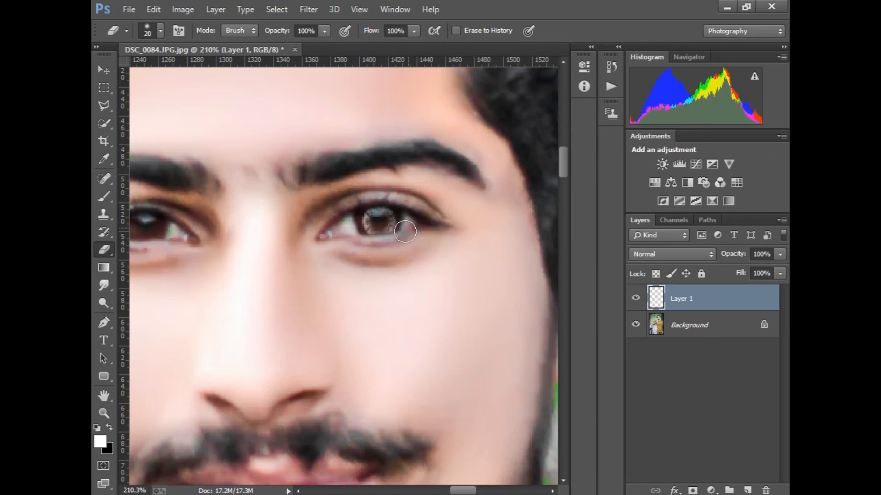
- Free-transform the iris texture and nudge it into place over the eye's iris
{"action": "left_click", "coordinate": [104, 70]}
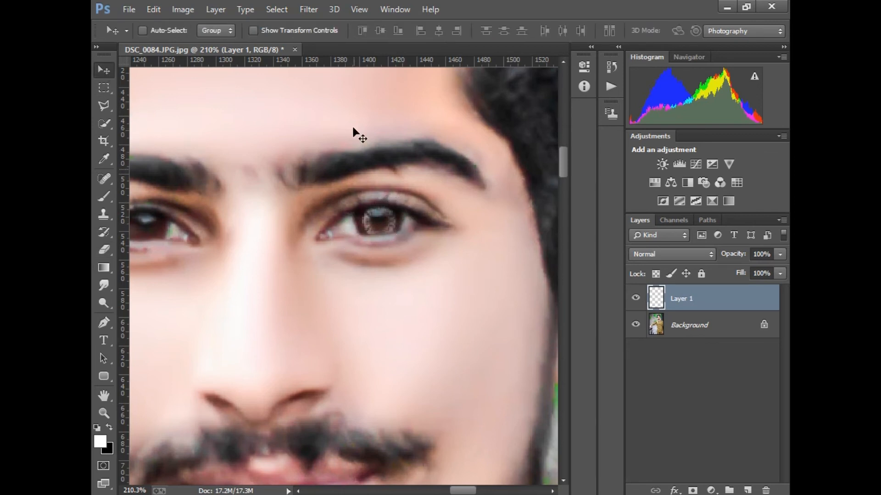
{"action": "left_click", "coordinate": [312, 34]}
{"action": "left_click_drag", "start_coordinate": [399, 240], "coordinate": [393, 237]}
{"action": "key", "text": "Return"}
{"action": "left_click", "coordinate": [255, 31]}
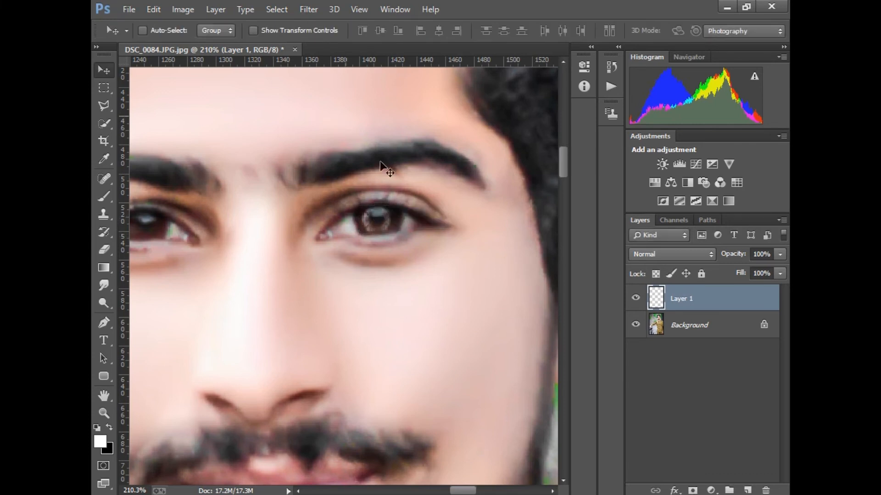
- Duplicate the iris texture layer, move the copy onto the other eye, and merge it down into Layer 1
{"action": "left_click_drag", "start_coordinate": [702, 303], "coordinate": [746, 490]}
{"action": "left_click_drag", "start_coordinate": [290, 236], "coordinate": [394, 246]}
{"action": "left_click_drag", "start_coordinate": [504, 294], "coordinate": [274, 293]}
{"action": "right_click", "coordinate": [319, 258]}
{"action": "left_click", "coordinate": [334, 266]}
{"action": "left_click", "coordinate": [781, 219]}
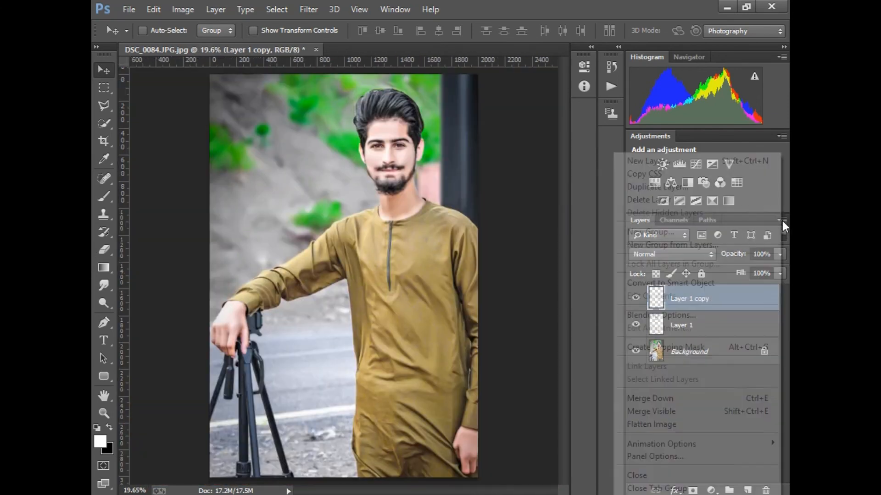
{"action": "left_click", "coordinate": [665, 394]}
- Duplicate the merged iris layer twice with the top copy at 57% opacity, and flatten the image
{"action": "left_click_drag", "start_coordinate": [733, 306], "coordinate": [747, 489]}
{"action": "left_click_drag", "start_coordinate": [736, 299], "coordinate": [748, 489]}
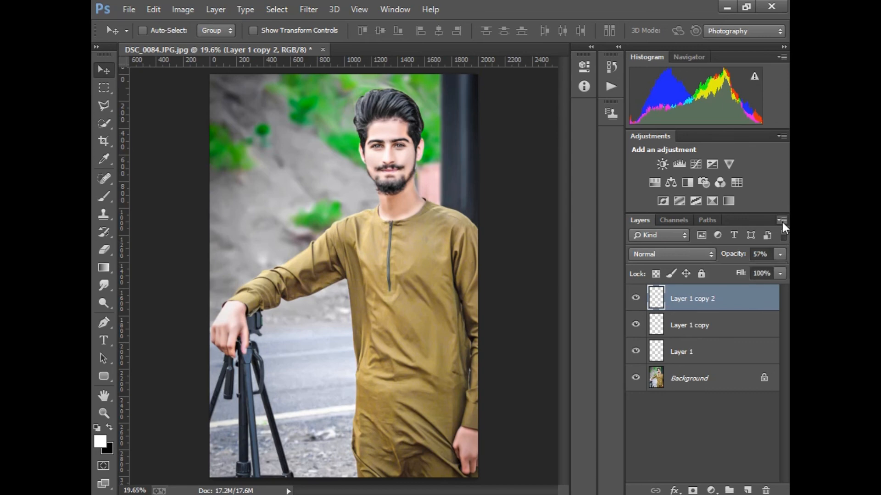
{"action": "left_click", "coordinate": [781, 219]}
{"action": "left_click", "coordinate": [656, 422]}
- Examine the brightened eyes, the face and the lower shirt fabric up close, and return to the full-image view
{"action": "left_click", "coordinate": [104, 413]}
{"action": "left_click_drag", "start_coordinate": [392, 163], "coordinate": [457, 273]}
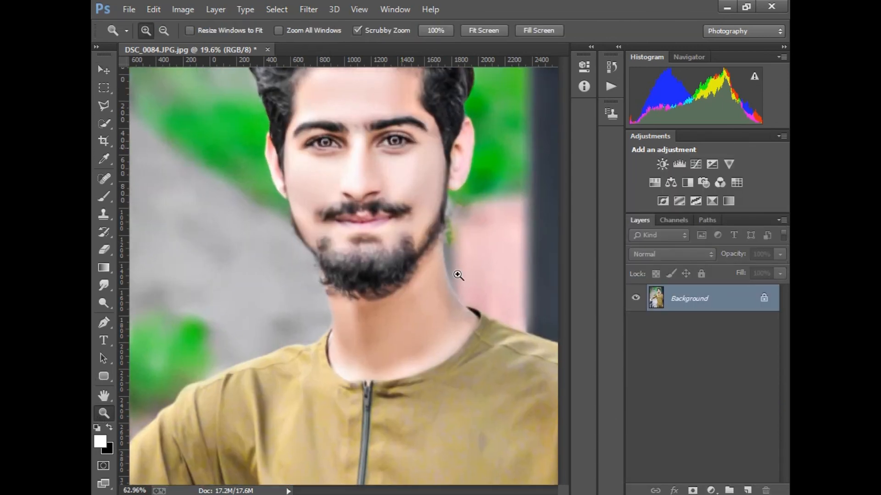
{"action": "right_click", "coordinate": [388, 225]}
{"action": "left_click", "coordinate": [416, 237]}
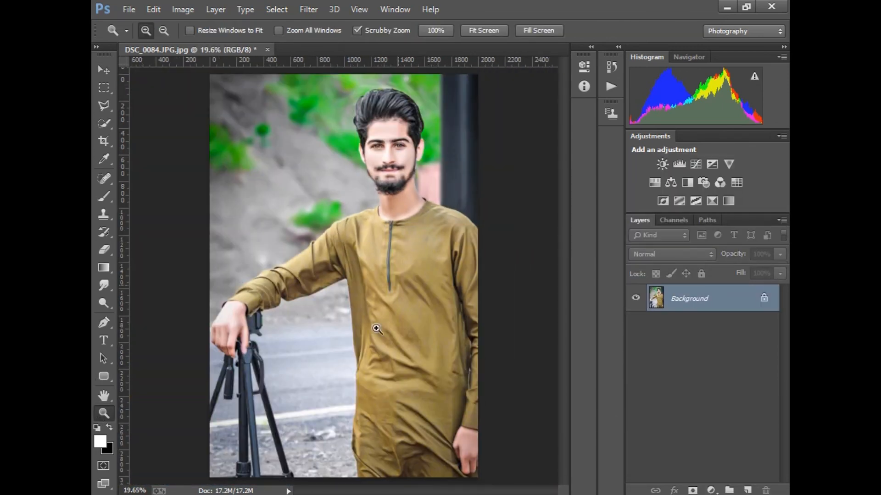
{"action": "left_click_drag", "start_coordinate": [405, 466], "coordinate": [491, 466]}
{"action": "scroll", "coordinate": [391, 405], "scroll_direction": "down", "scroll_amount": 4}
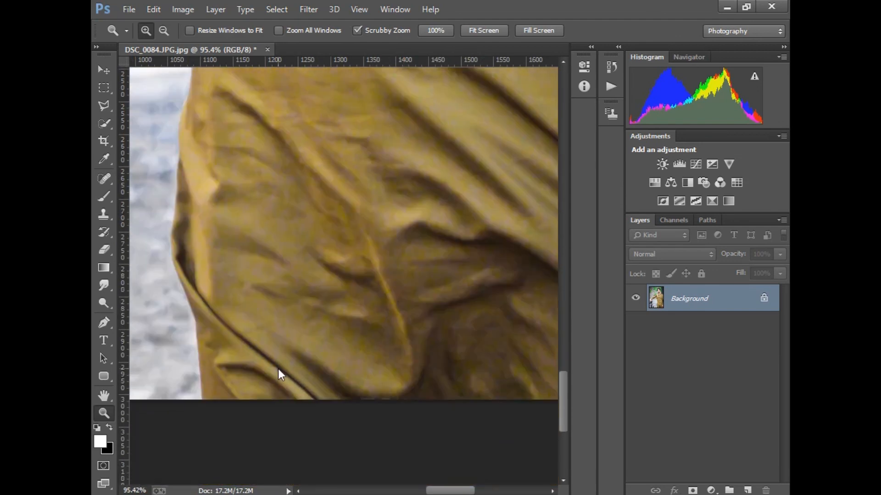
{"action": "key", "text": "ctrl+0"}
{"action": "left_click_drag", "start_coordinate": [389, 132], "coordinate": [392, 142]}
{"action": "right_click", "coordinate": [392, 142]}
{"action": "left_click", "coordinate": [416, 150]}
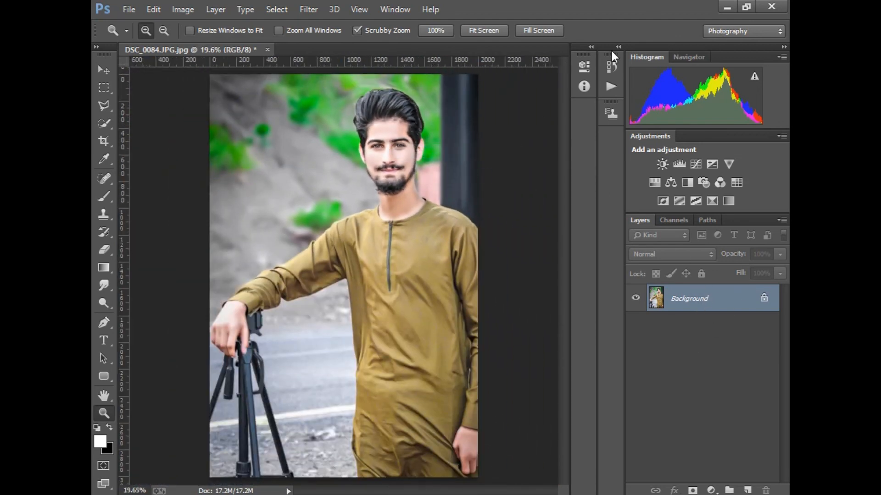
- Compare the retouched portrait with the original DSC_0084.JPG.jpg snapshot in the history, and restore the final Flatten Image state
{"action": "left_click", "coordinate": [611, 67]}
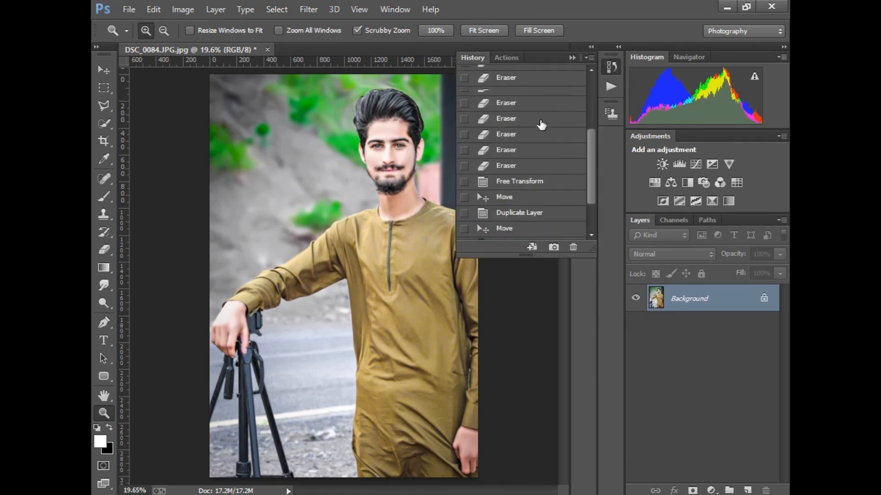
{"action": "left_click", "coordinate": [527, 79]}
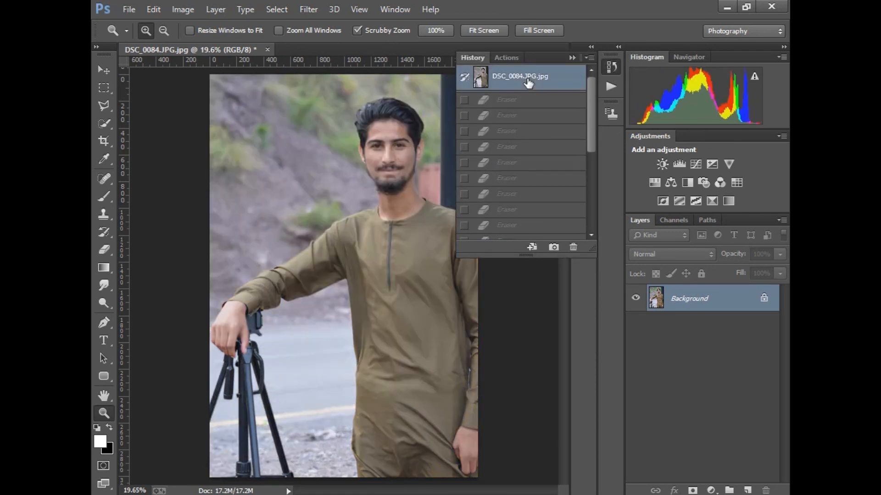
{"action": "left_click_drag", "start_coordinate": [594, 125], "coordinate": [573, 87]}
{"action": "left_click", "coordinate": [541, 236]}
{"action": "left_click", "coordinate": [547, 76]}
{"action": "left_click_drag", "start_coordinate": [593, 127], "coordinate": [592, 207]}
{"action": "left_click", "coordinate": [564, 231]}
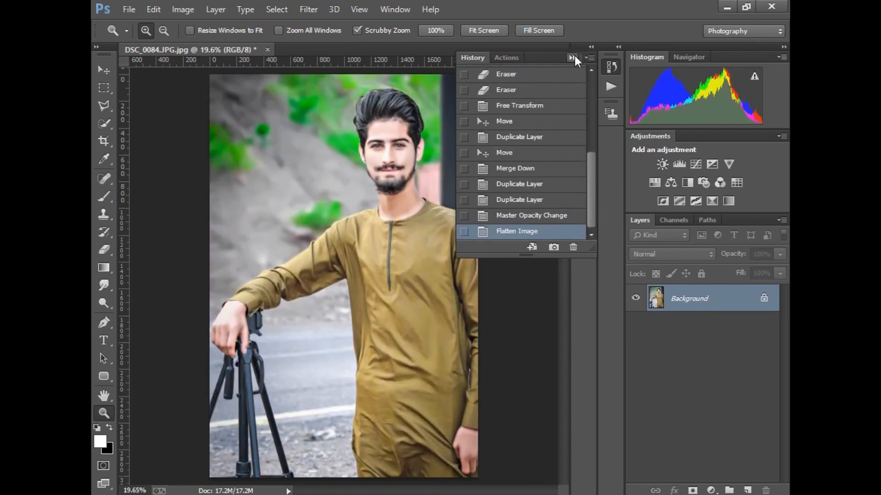
{"action": "left_click", "coordinate": [590, 48]}
{"action": "right_click", "coordinate": [384, 151]}
{"action": "left_click", "coordinate": [403, 157]}
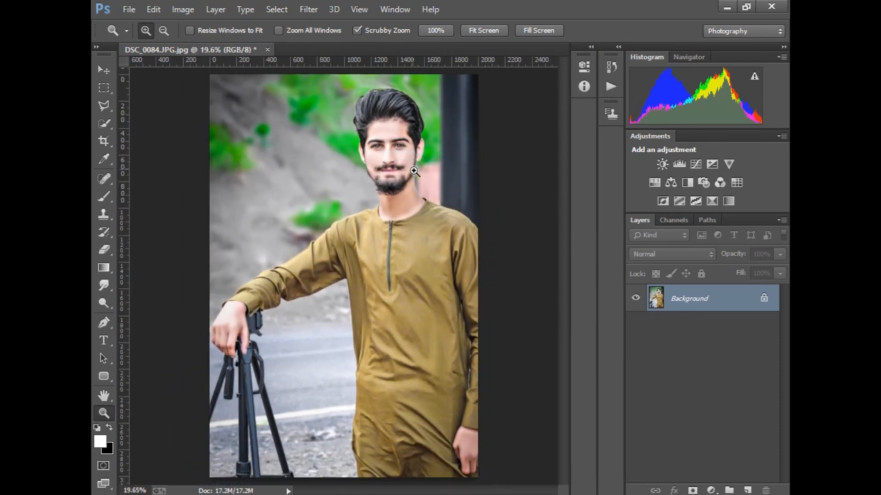